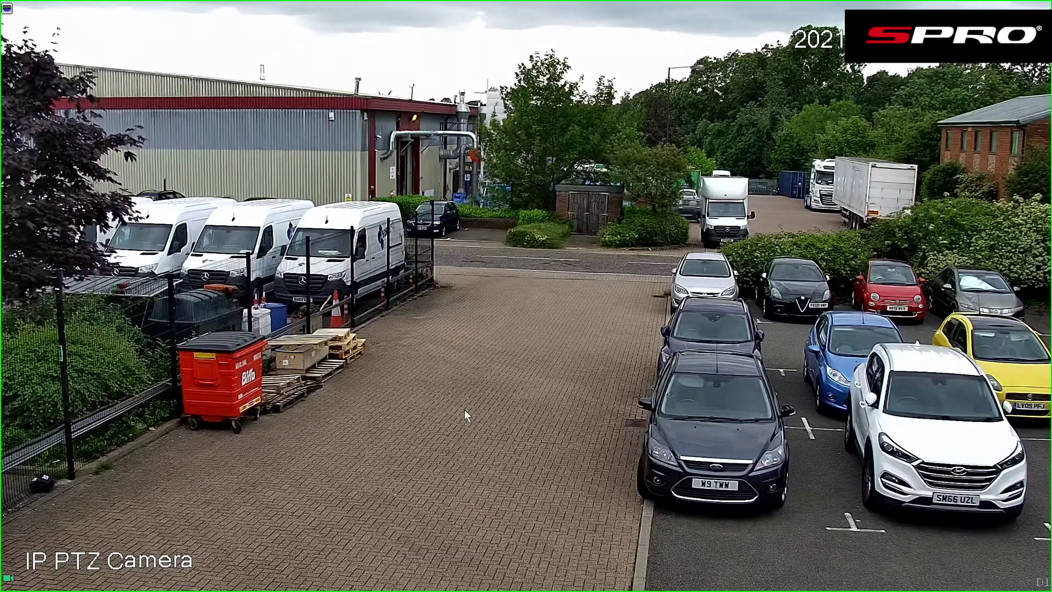
Step: Open the NVR's Main Menu Network TCP/IP page showing static IP 192.168.1.108
{"action": "right_click", "coordinate": [464, 411]}
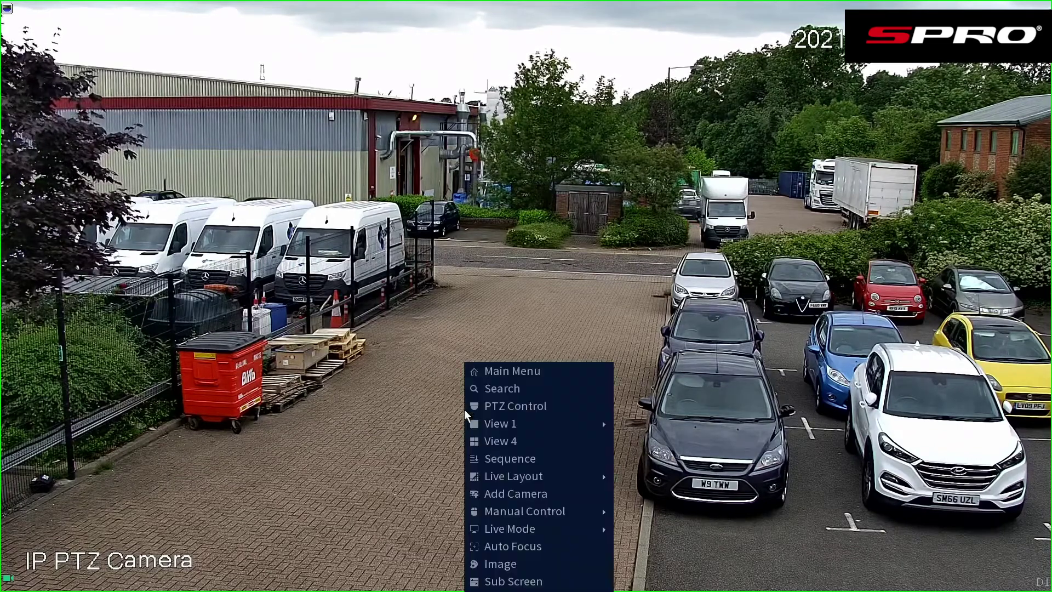
{"action": "left_click", "coordinate": [503, 373]}
{"action": "left_click", "coordinate": [293, 535]}
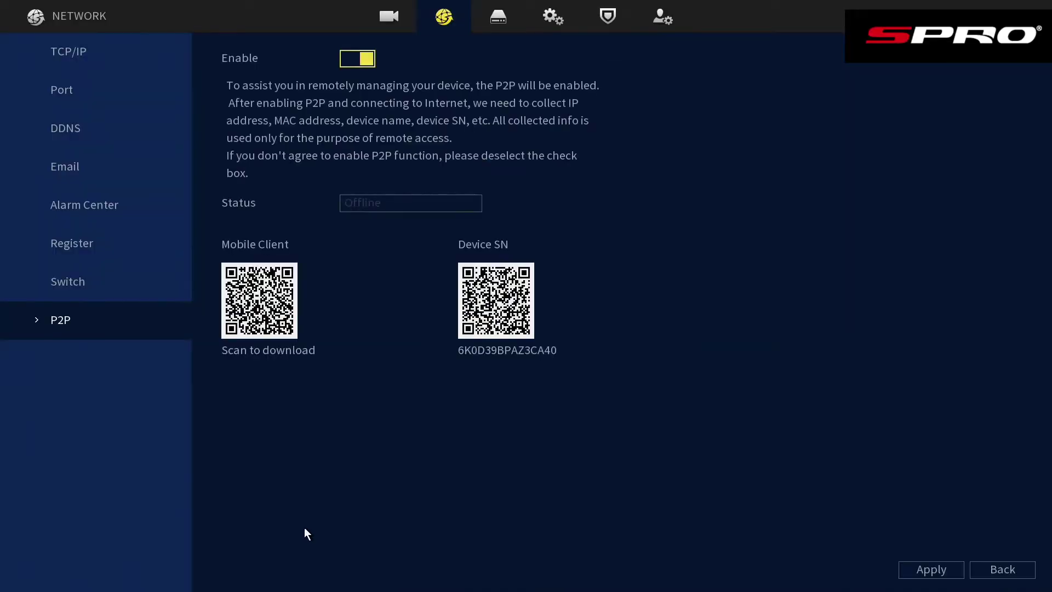
{"action": "left_click", "coordinate": [74, 46]}
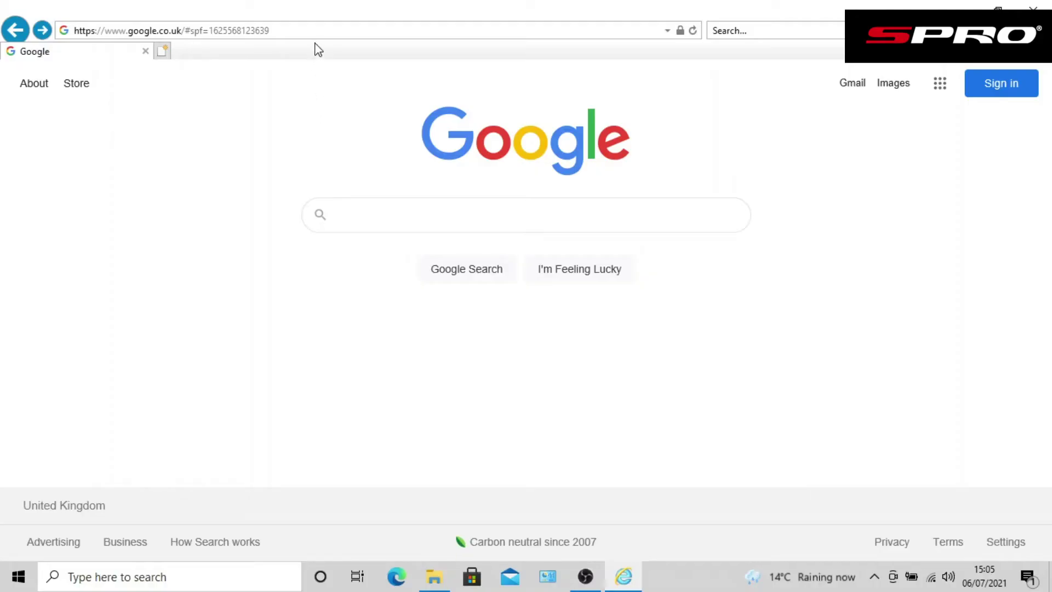
{"action": "left_click", "coordinate": [322, 34]}
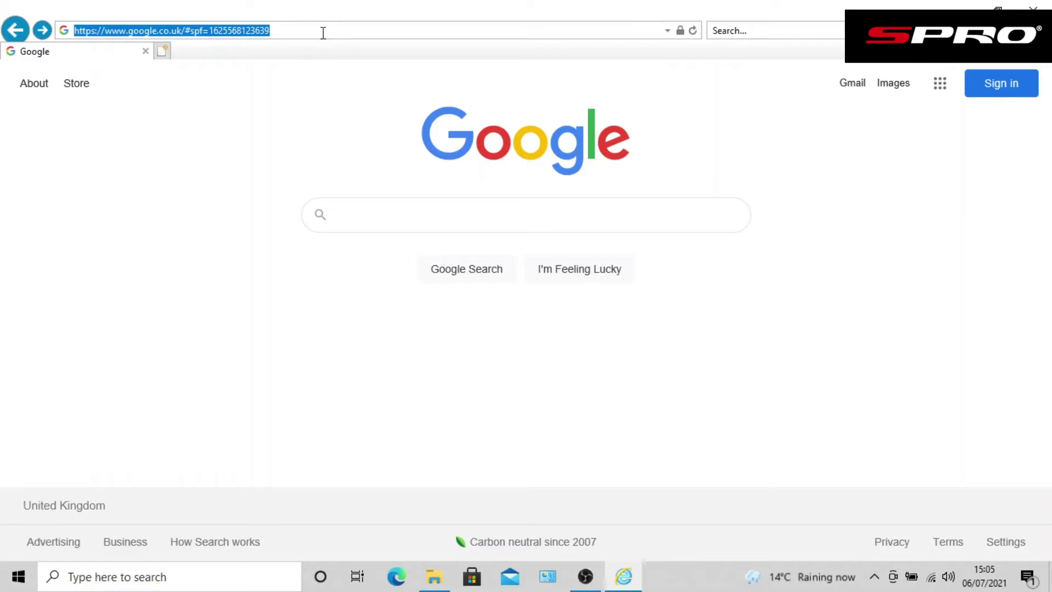
{"action": "type", "text": "http://192.168.1.108/"}
{"action": "key", "text": "Return"}
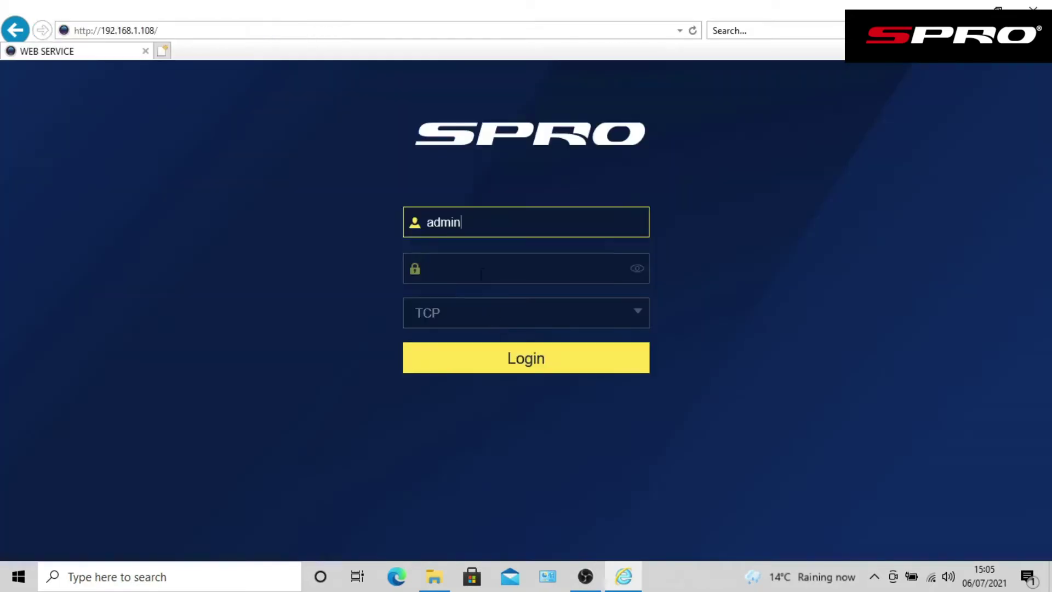
{"action": "left_click", "coordinate": [481, 273]}
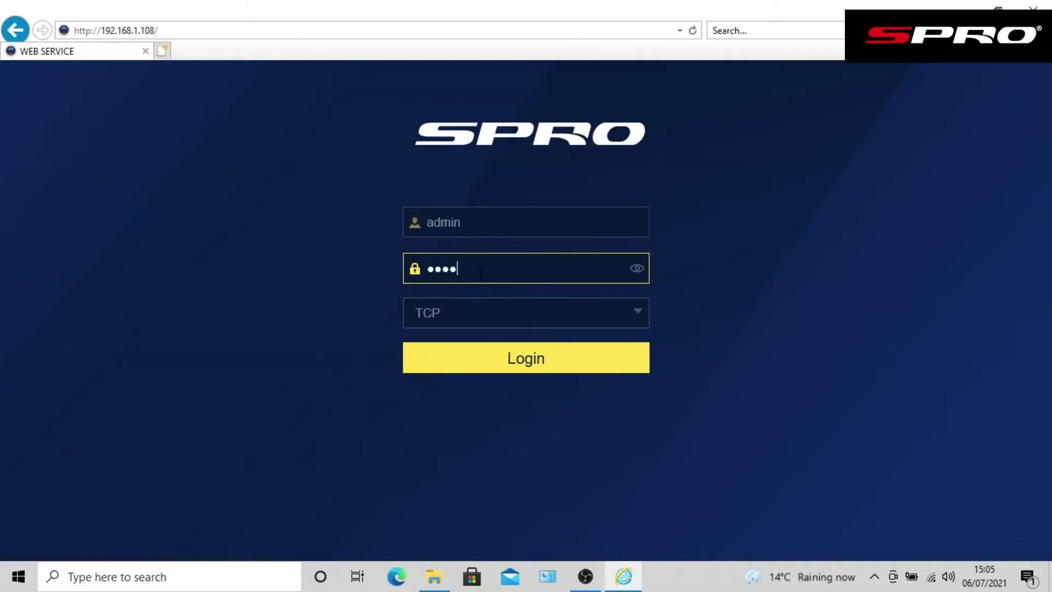
{"action": "left_click", "coordinate": [476, 357]}
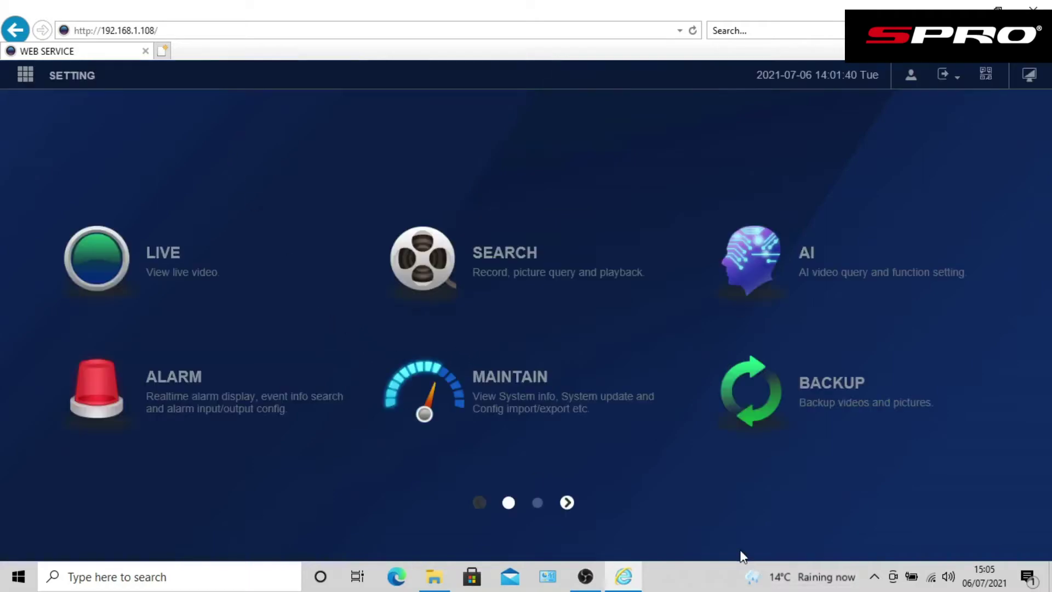
Step: Open Setting > Camera and launch channel 1 PTZ camera's own webpage
{"action": "mouse_move", "coordinate": [110, 71]}
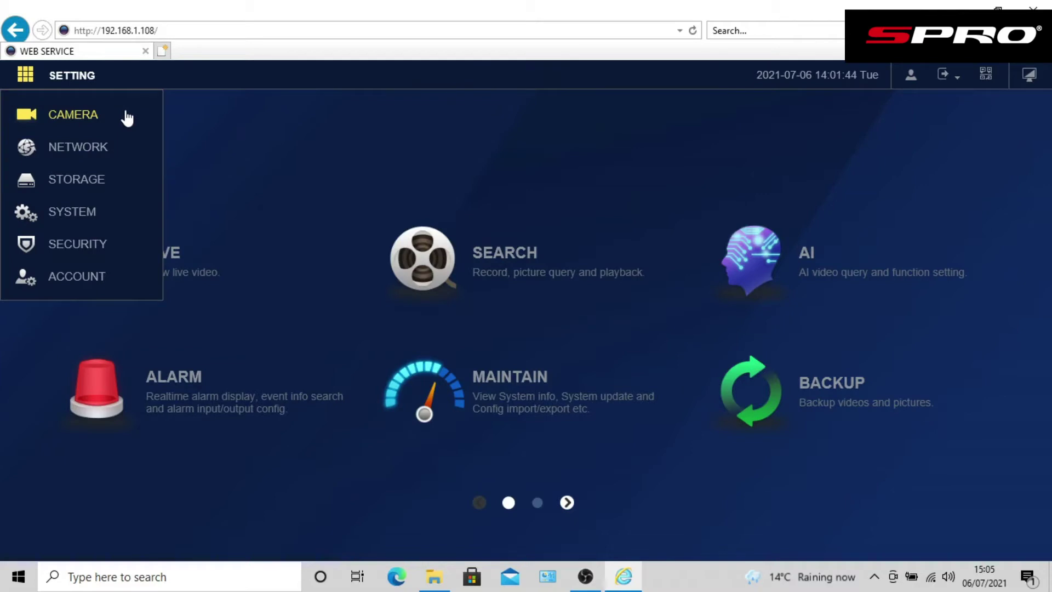
{"action": "left_click", "coordinate": [124, 115]}
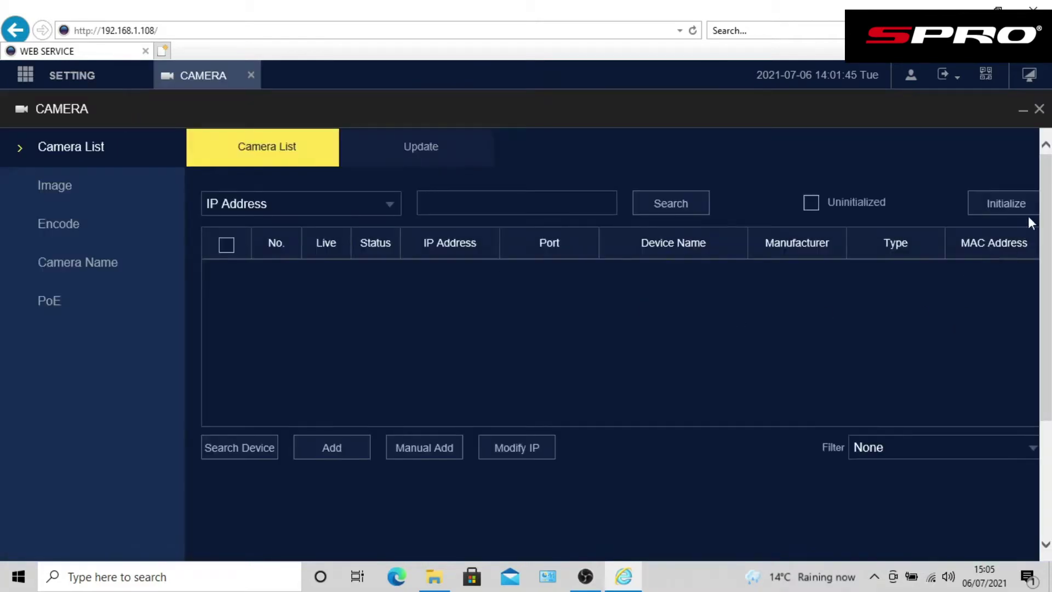
{"action": "scroll", "coordinate": [1045, 211], "scroll_direction": "down", "scroll_amount": 3}
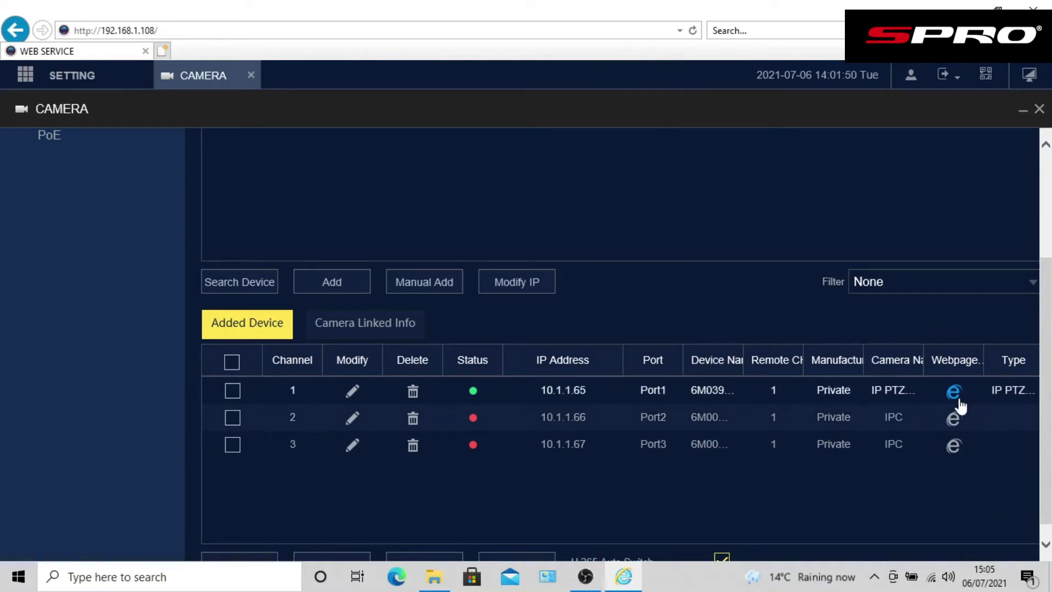
{"action": "left_click", "coordinate": [954, 392]}
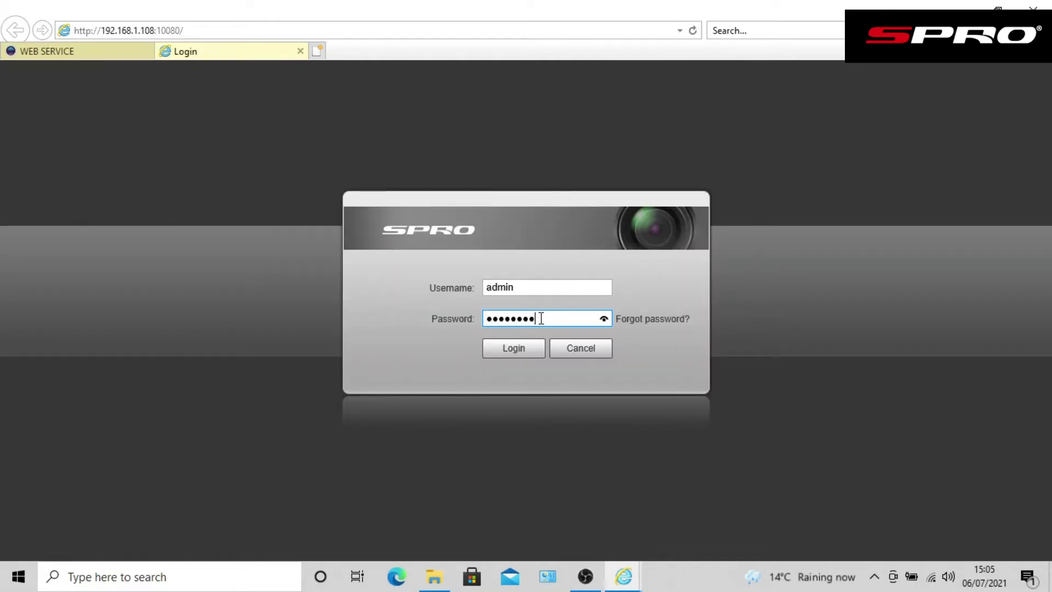
Step: Log in to the PTZ camera and test panning it left and right
{"action": "left_click", "coordinate": [520, 351]}
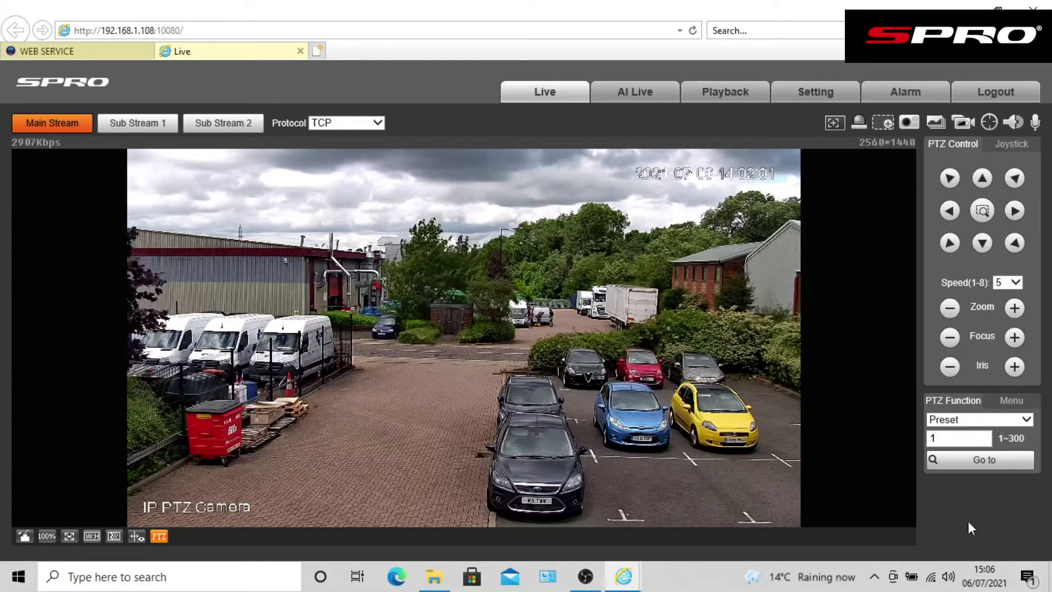
{"action": "left_click", "coordinate": [950, 213]}
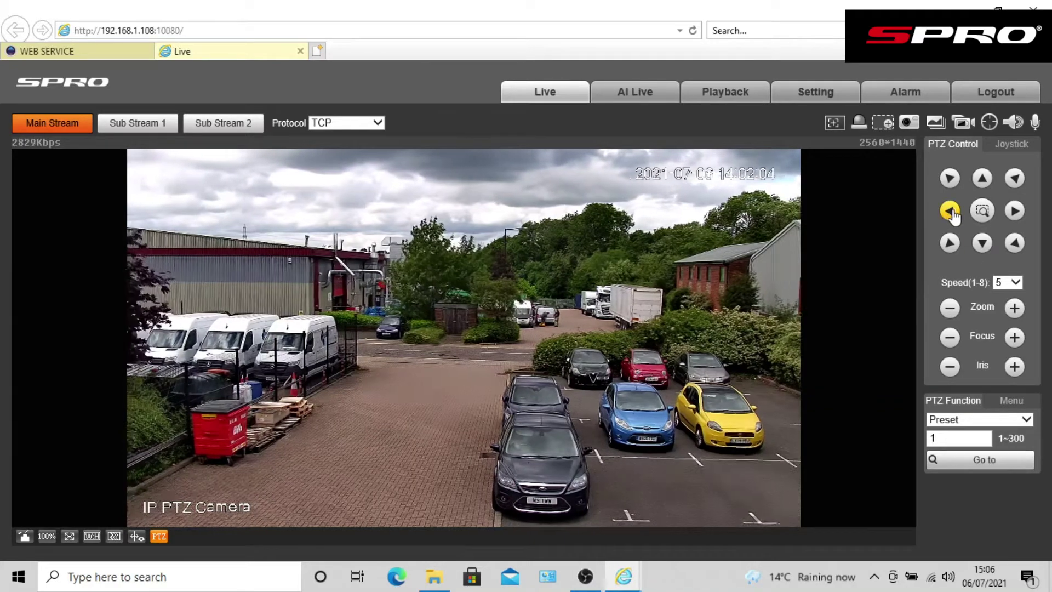
{"action": "left_click", "coordinate": [1012, 214]}
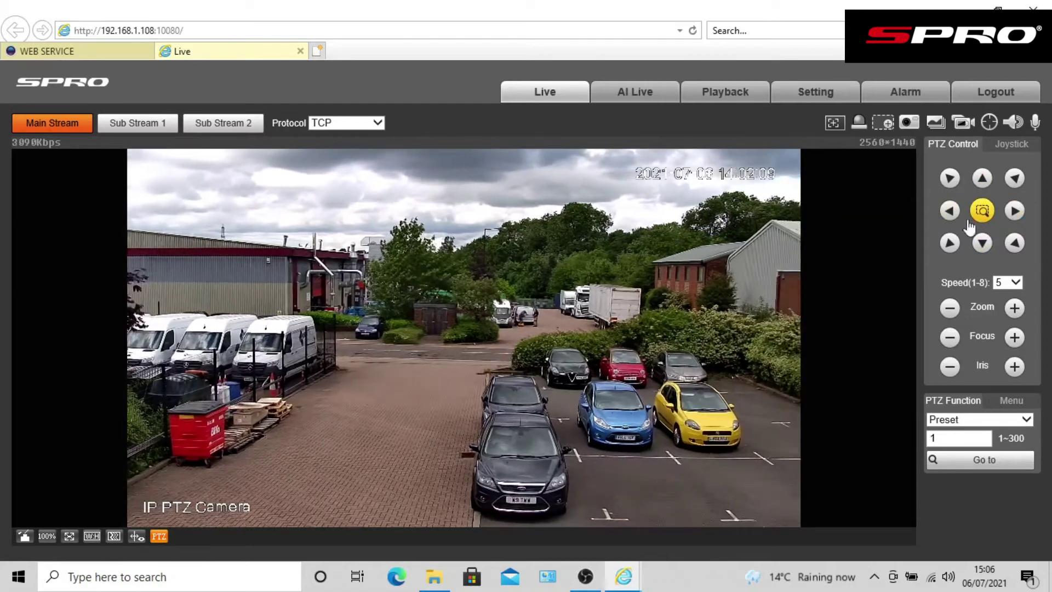
{"action": "left_click", "coordinate": [949, 211]}
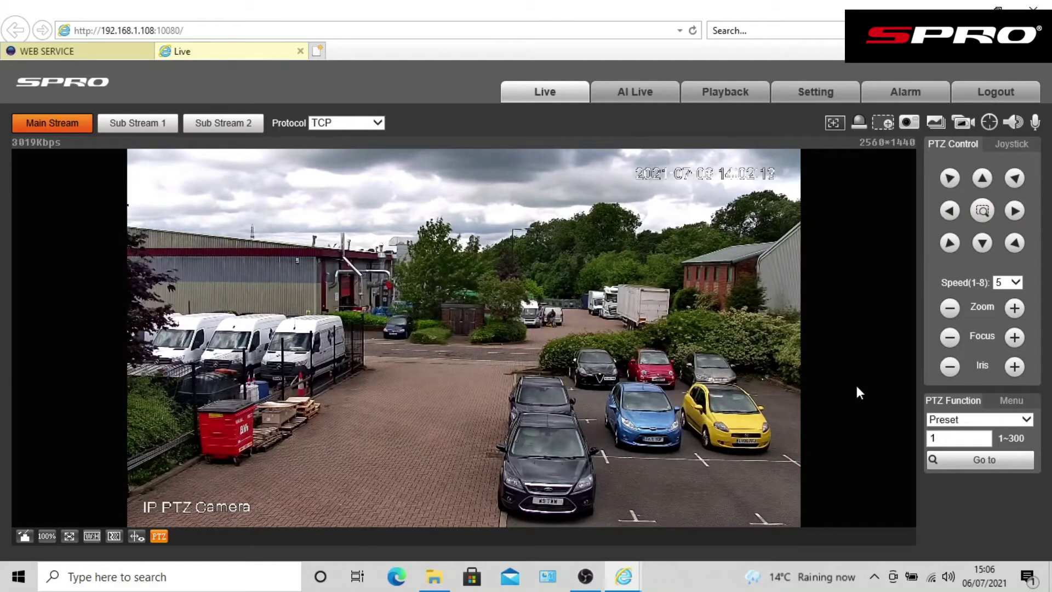
Step: Test zooming the camera in and out, then go to the Setting page
{"action": "left_click", "coordinate": [1013, 308]}
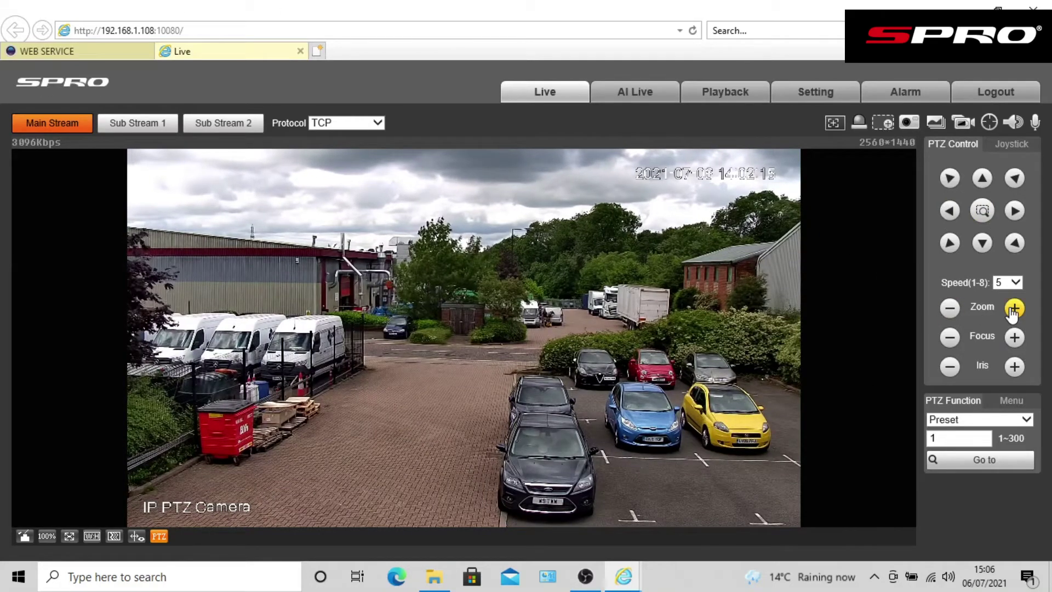
{"action": "left_click", "coordinate": [948, 309]}
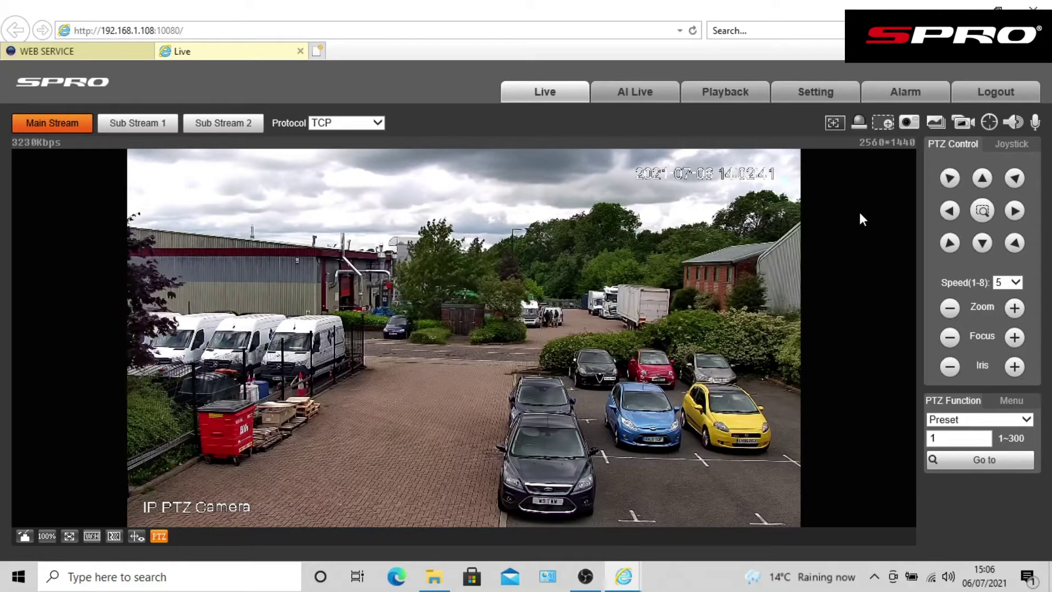
{"action": "left_click", "coordinate": [835, 94]}
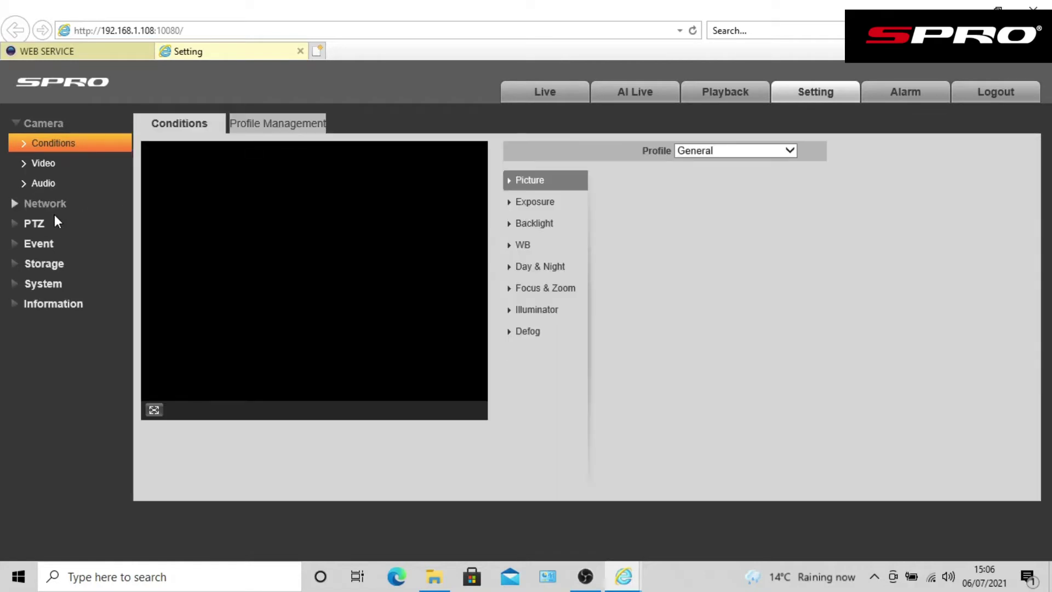
Step: In PTZ Function, zoom in and save the current view as Preset1
{"action": "left_click", "coordinate": [54, 216]}
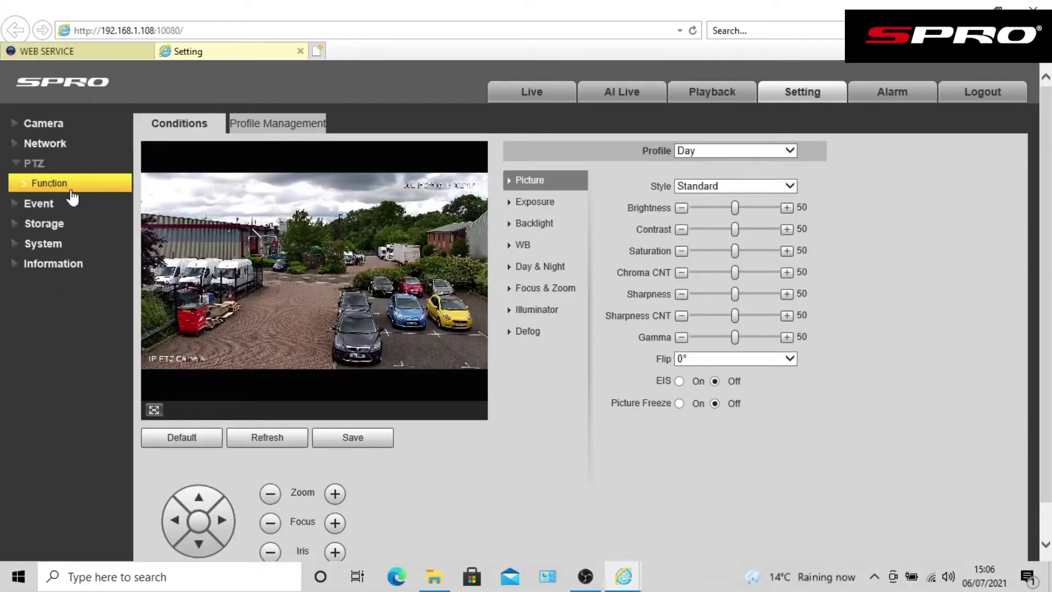
{"action": "left_click", "coordinate": [71, 189]}
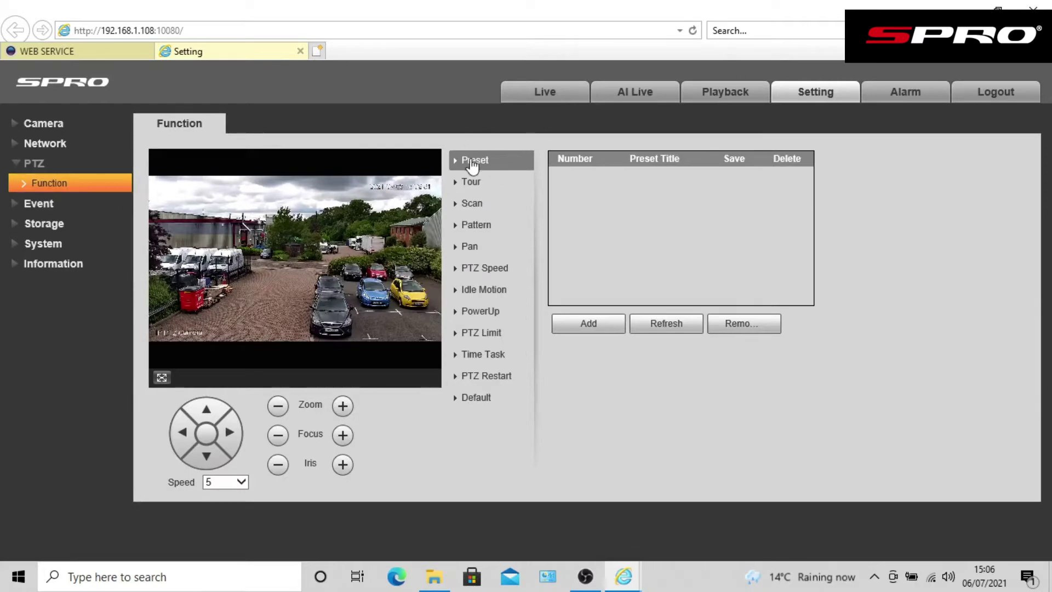
{"action": "left_click", "coordinate": [342, 406]}
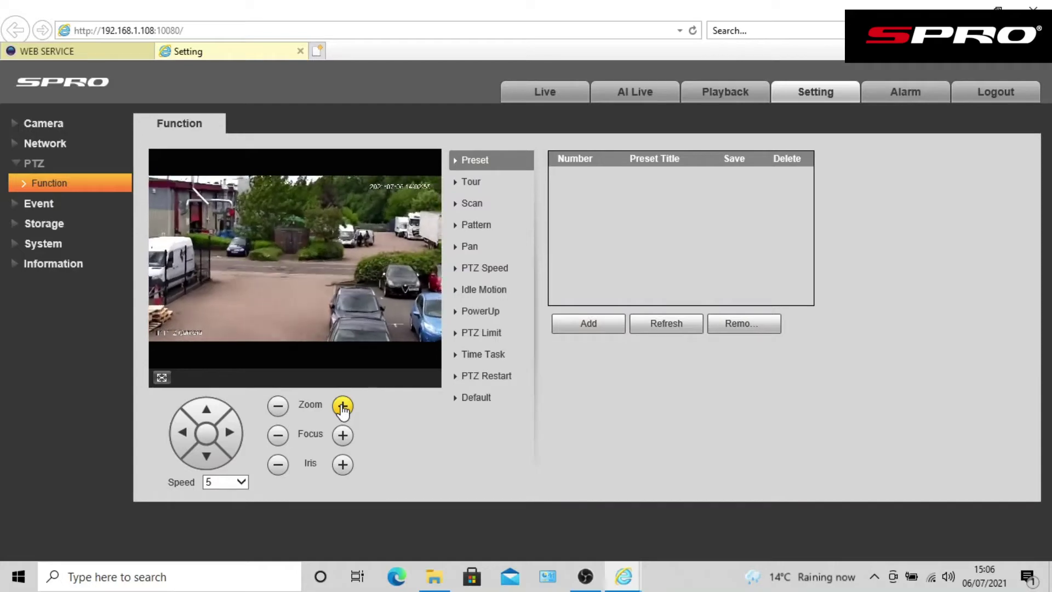
{"action": "left_click", "coordinate": [584, 325]}
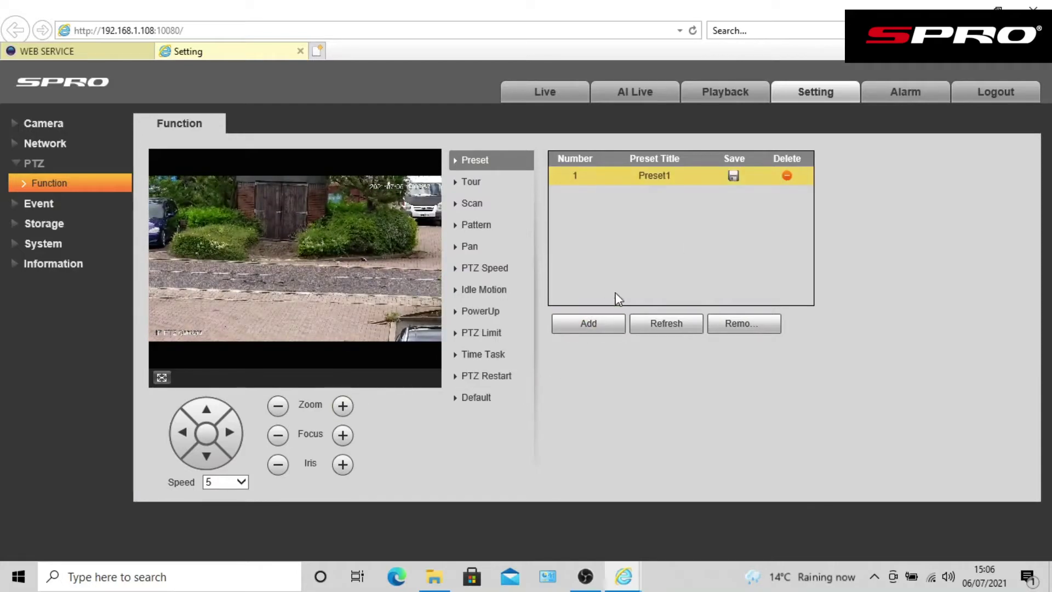
{"action": "left_click", "coordinate": [732, 176]}
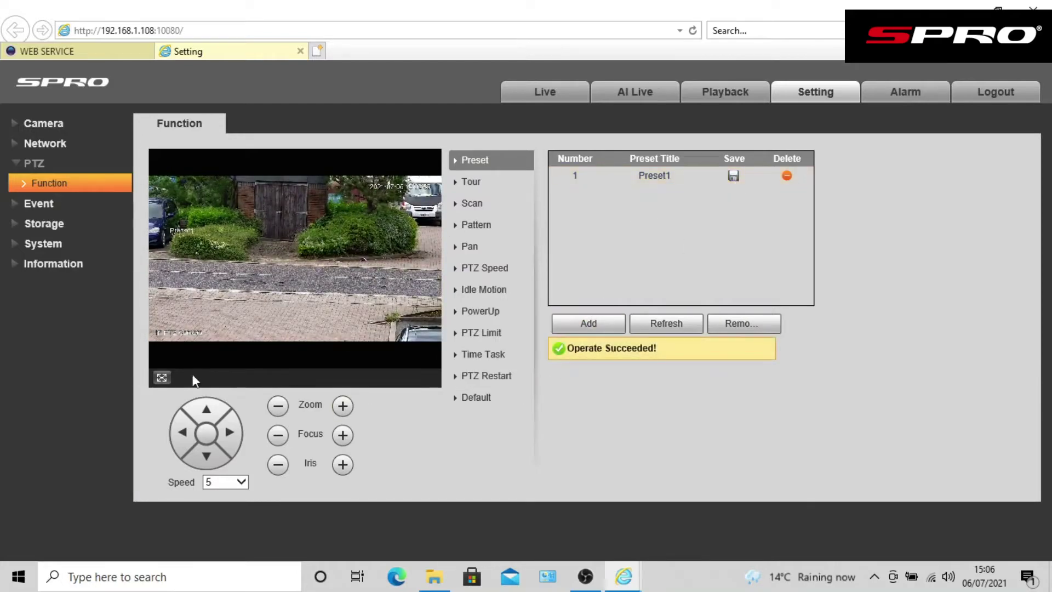
Step: Zoom out, tilt down and pan left, then save that view as Preset2
{"action": "left_click", "coordinate": [277, 408]}
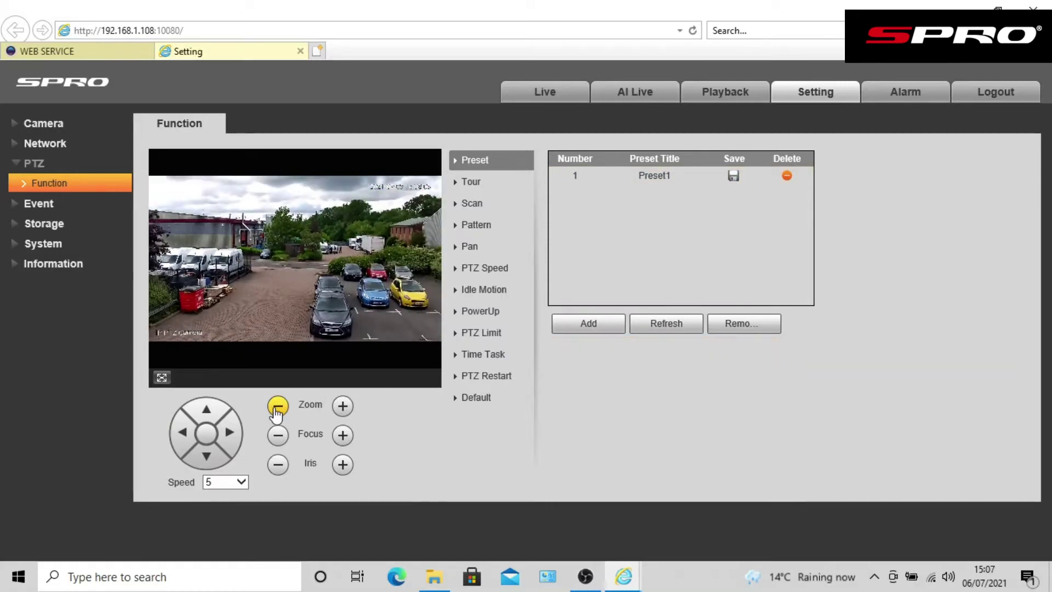
{"action": "left_click", "coordinate": [206, 461]}
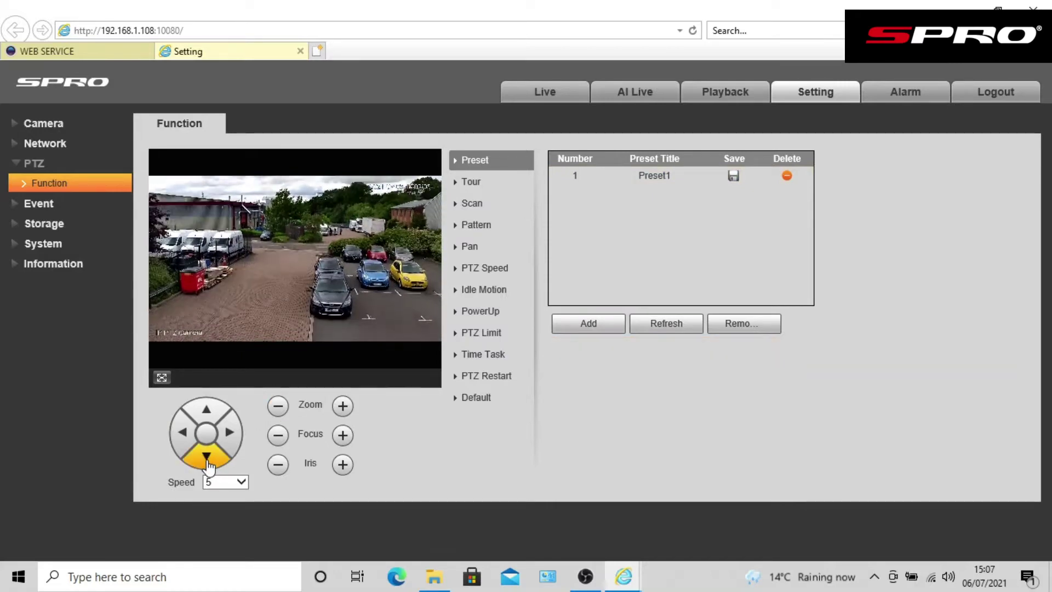
{"action": "left_click", "coordinate": [184, 436]}
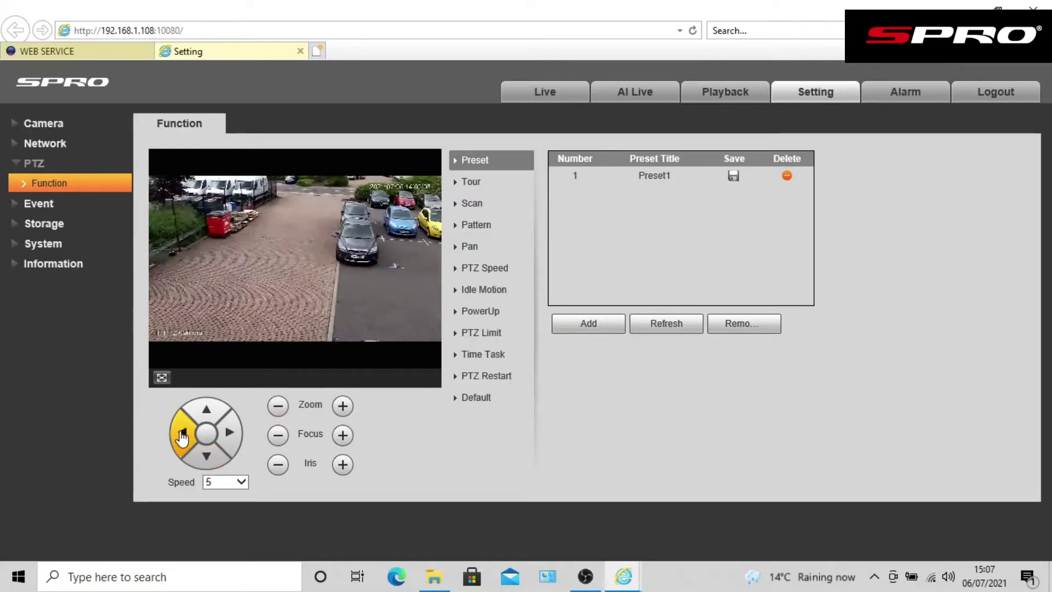
{"action": "left_click", "coordinate": [581, 325]}
{"action": "left_click", "coordinate": [733, 199]}
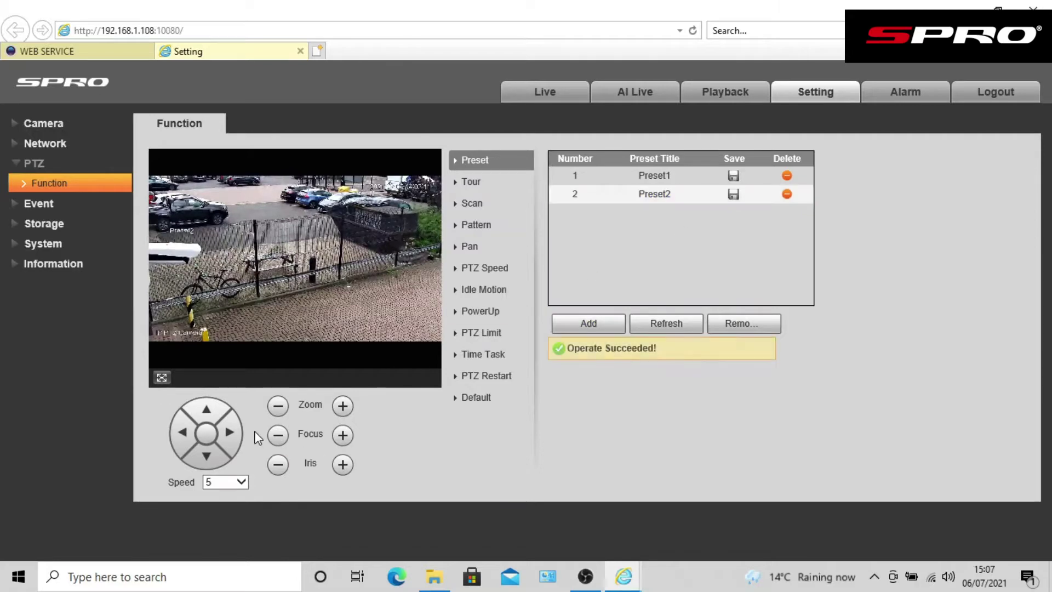
Step: Pan right toward the car park, save it as Preset3, and open Tour settings
{"action": "left_click", "coordinate": [233, 438]}
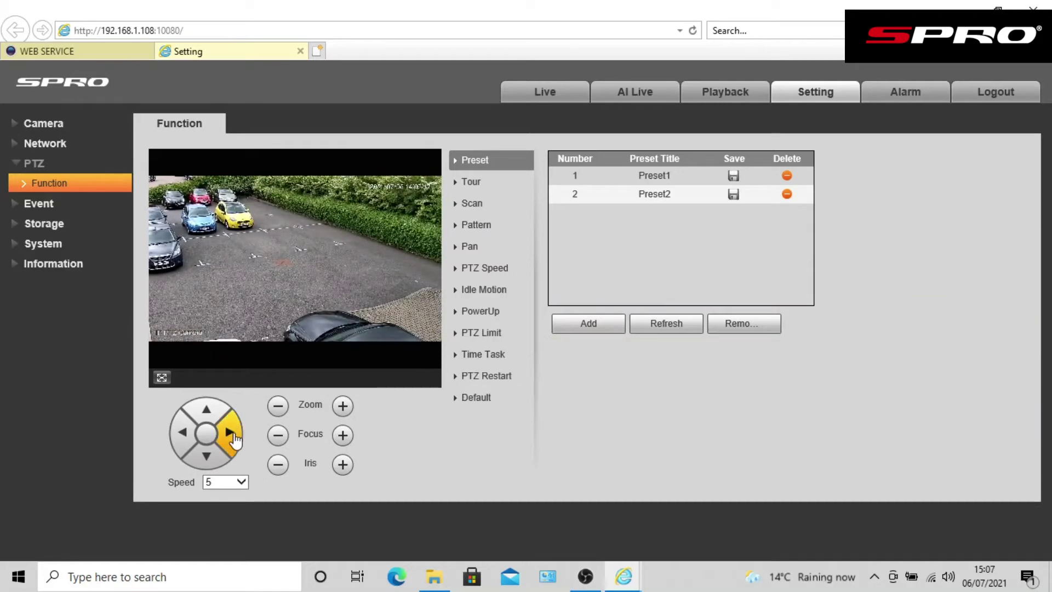
{"action": "left_click", "coordinate": [569, 327]}
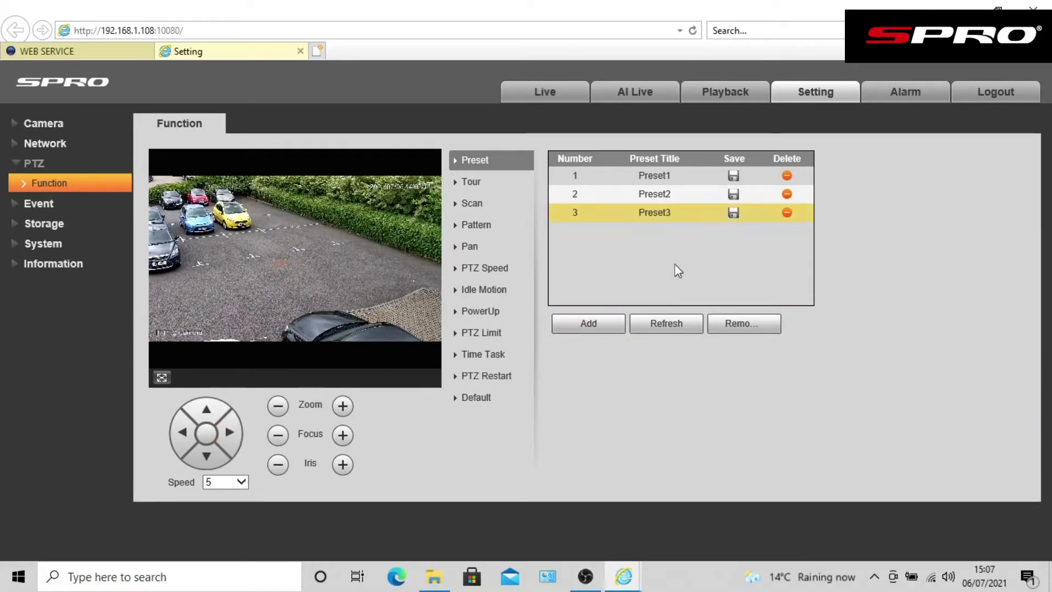
{"action": "left_click", "coordinate": [733, 215]}
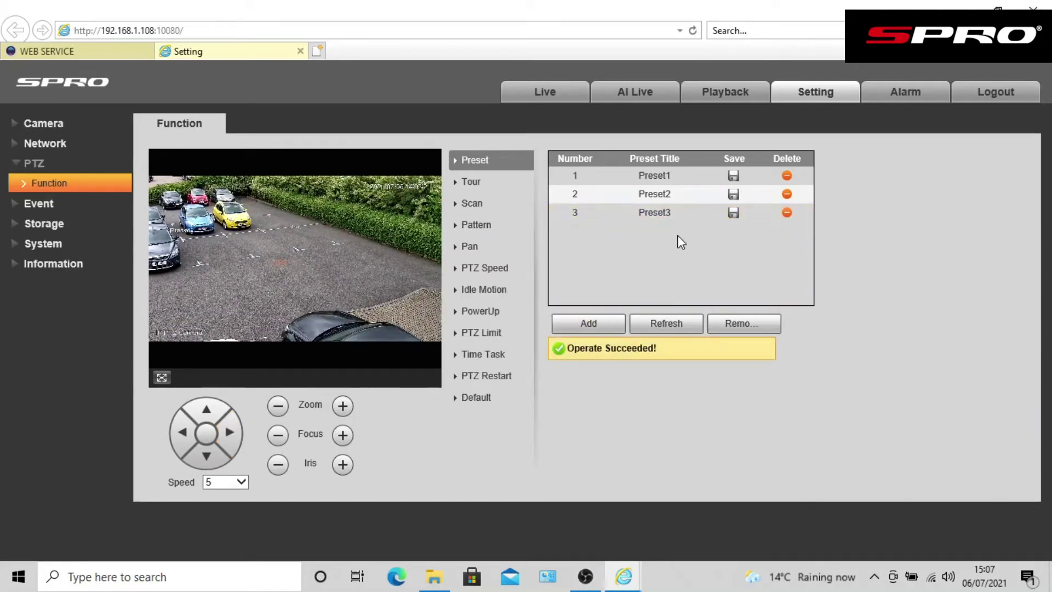
{"action": "left_click", "coordinate": [604, 218]}
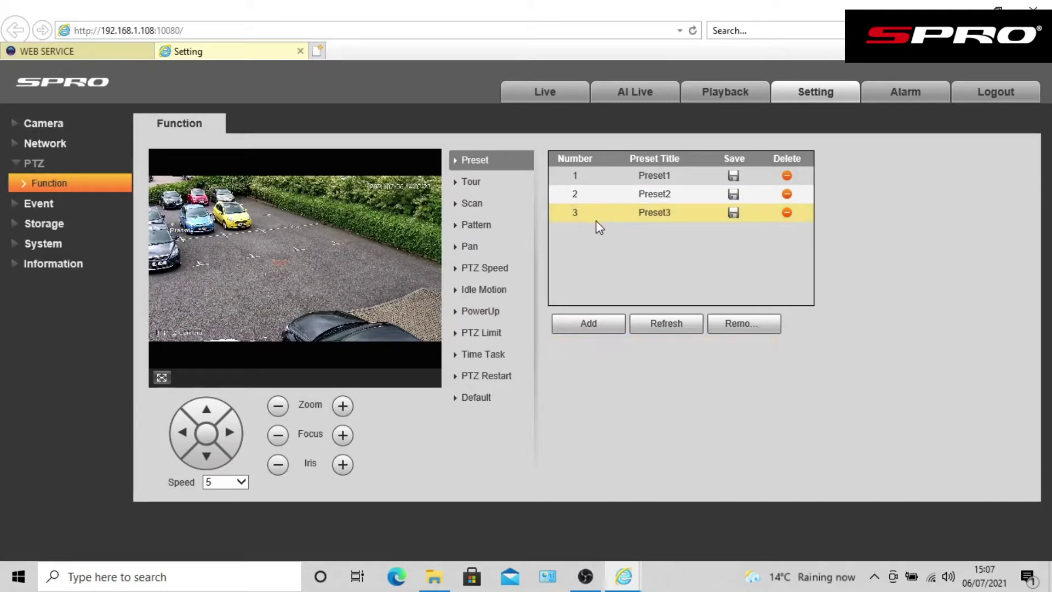
{"action": "left_click", "coordinate": [515, 189]}
Step: Create Tour1 and set its second stop to Preset2
{"action": "left_click", "coordinate": [666, 339]}
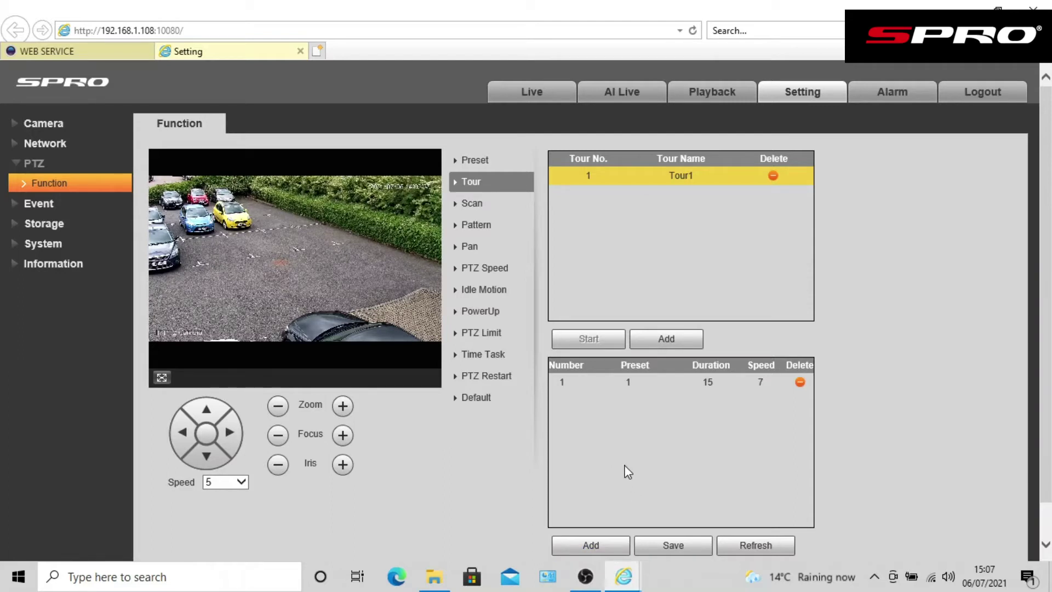
{"action": "left_click", "coordinate": [610, 553]}
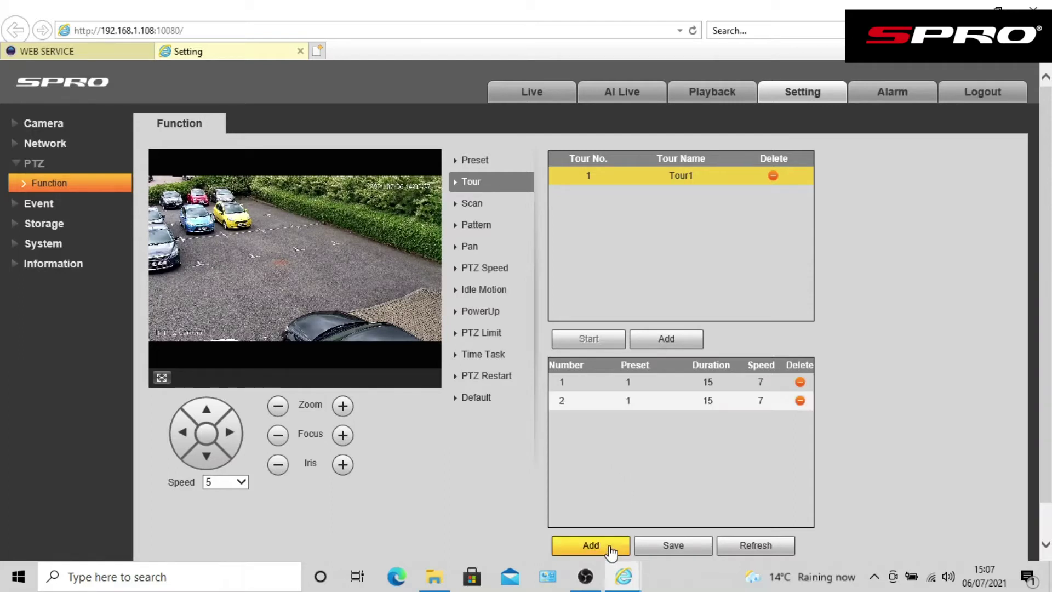
{"action": "left_click", "coordinate": [637, 400]}
{"action": "left_click", "coordinate": [636, 400]}
{"action": "left_click", "coordinate": [664, 403]}
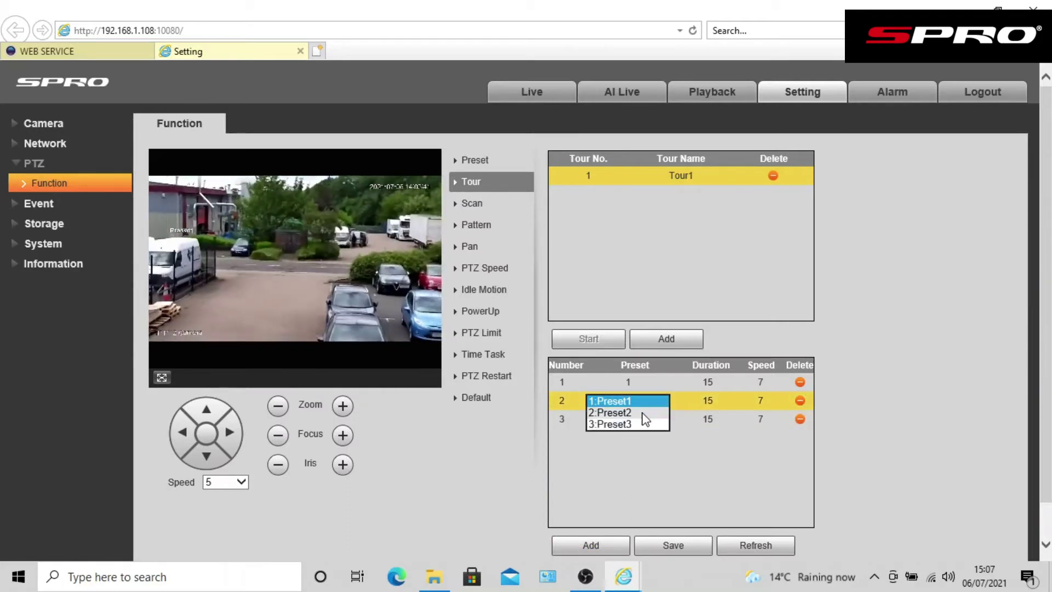
{"action": "left_click", "coordinate": [641, 413]}
Step: Set the third stop to Preset3 with duration 15 and speed 7, save Tour1, then open Idle Motion
{"action": "left_click", "coordinate": [640, 419]}
{"action": "left_click", "coordinate": [663, 419]}
{"action": "left_click", "coordinate": [635, 447]}
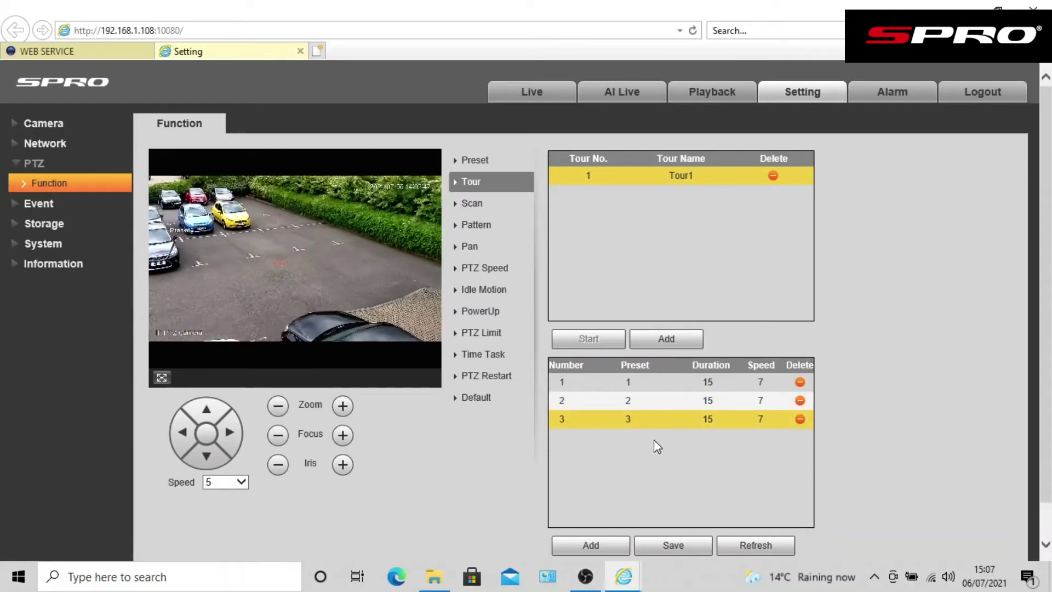
{"action": "left_click", "coordinate": [718, 419]}
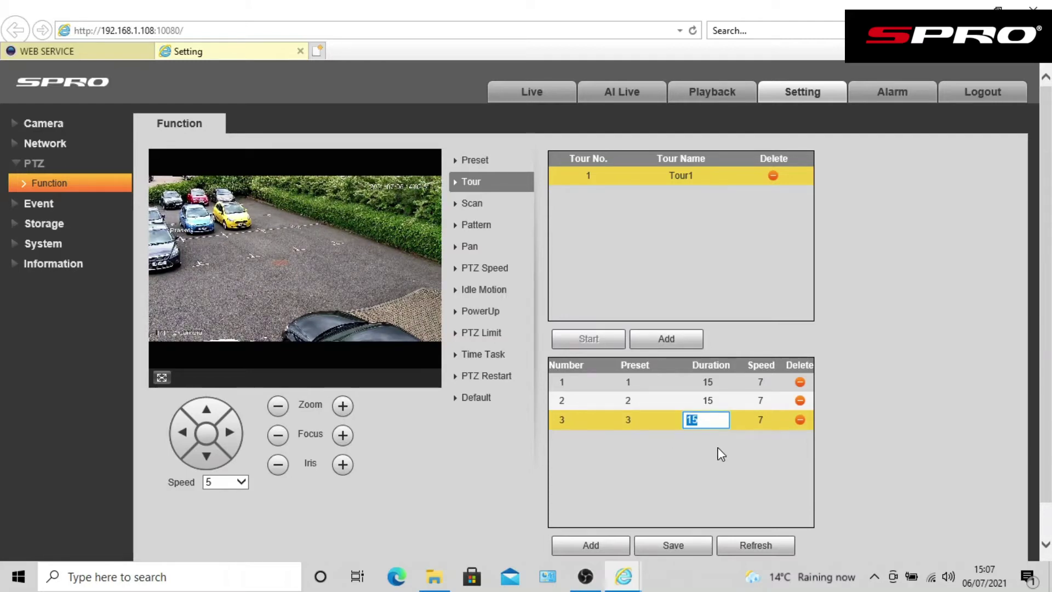
{"action": "left_click", "coordinate": [766, 421]}
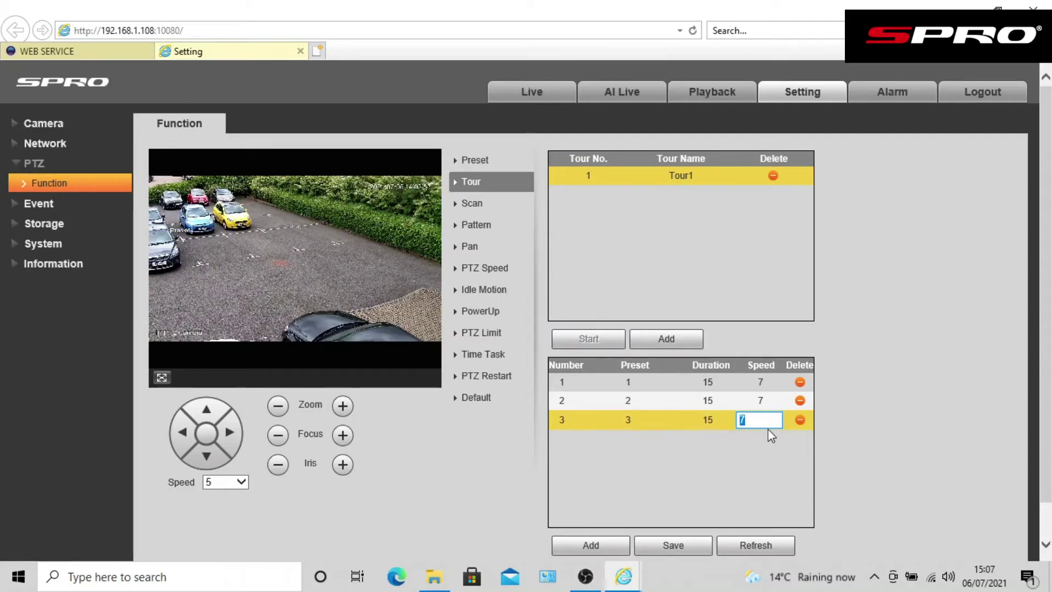
{"action": "left_click", "coordinate": [768, 439]}
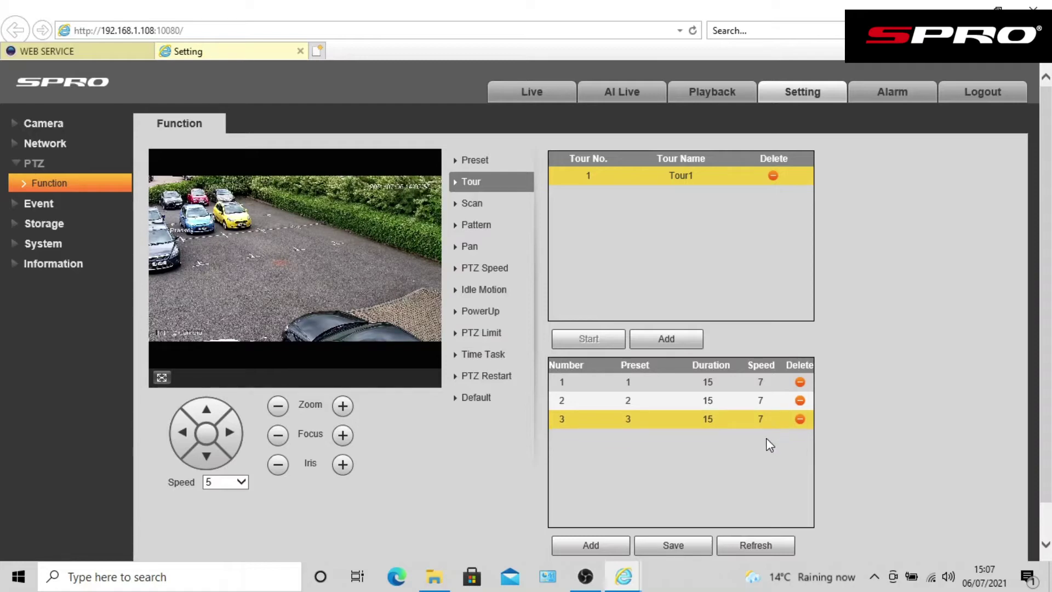
{"action": "left_click", "coordinate": [696, 545]}
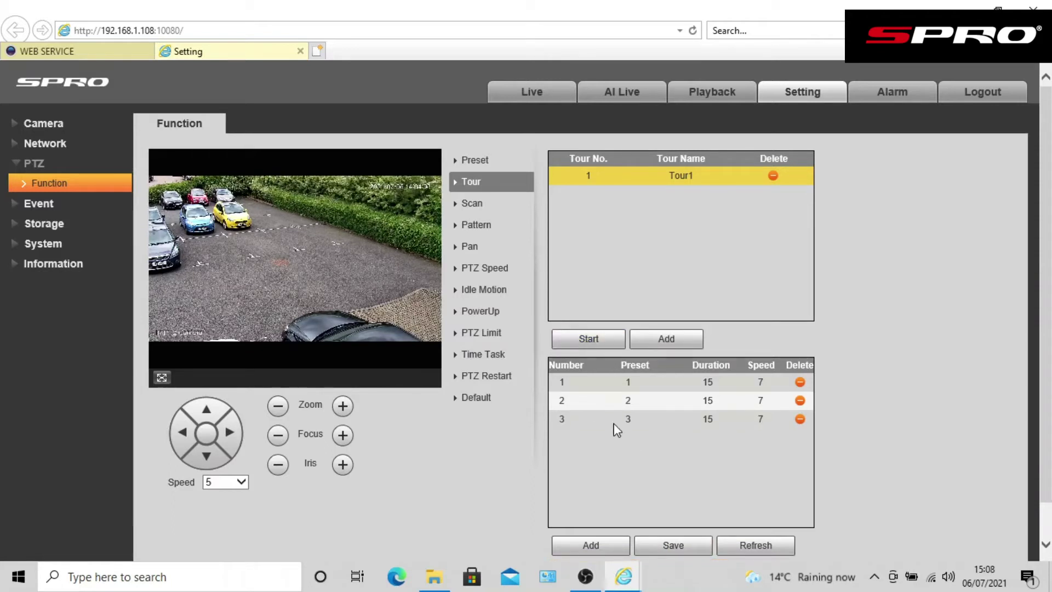
{"action": "left_click", "coordinate": [587, 424]}
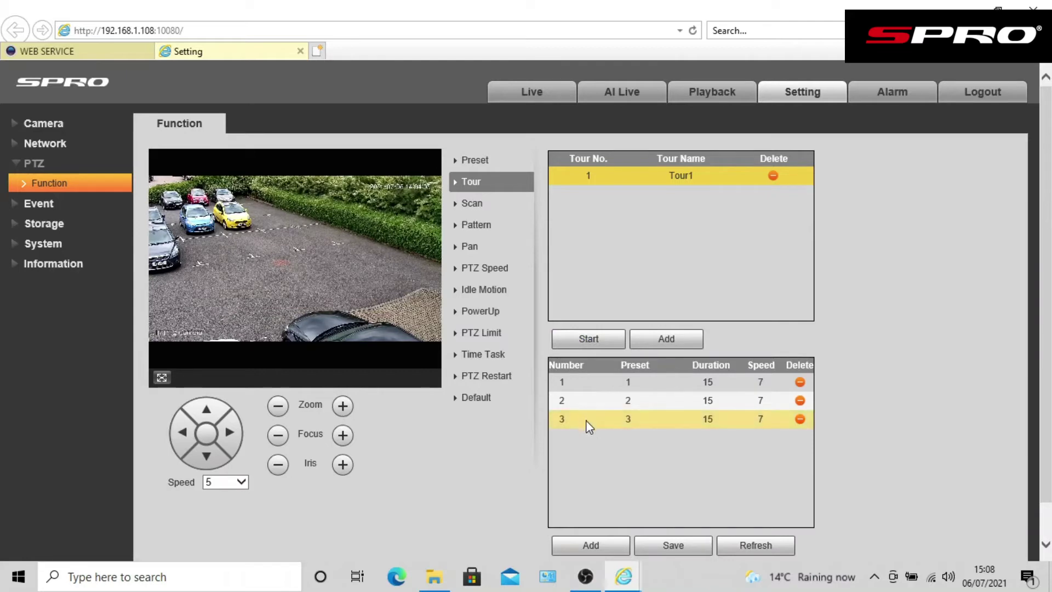
{"action": "left_click", "coordinate": [508, 293]}
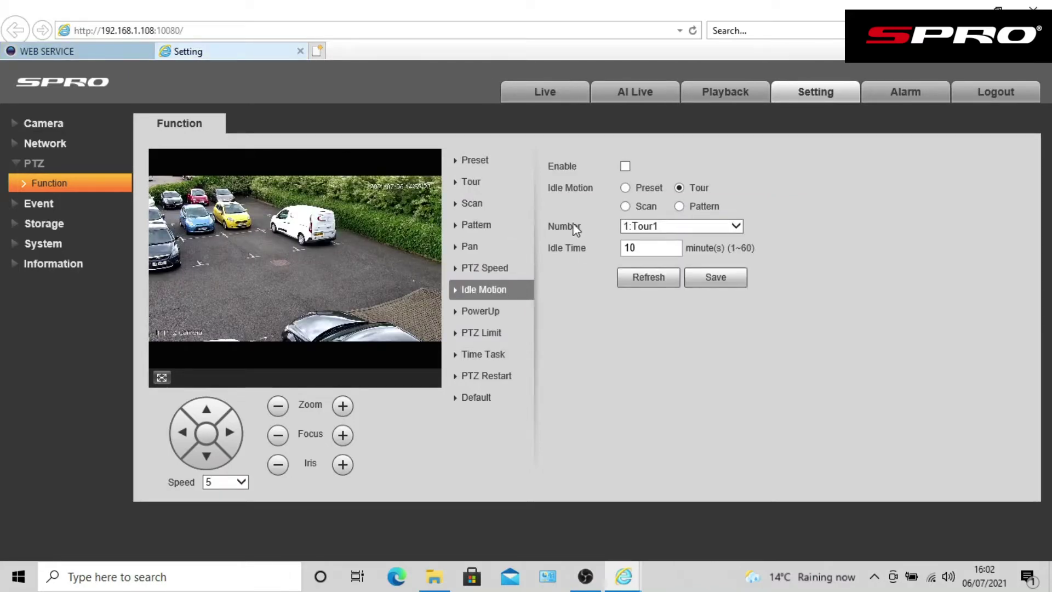
Step: Set Idle Time to 1 minute, enable Idle Motion with Tour 1:Tour1, and save
{"action": "left_click", "coordinate": [639, 251]}
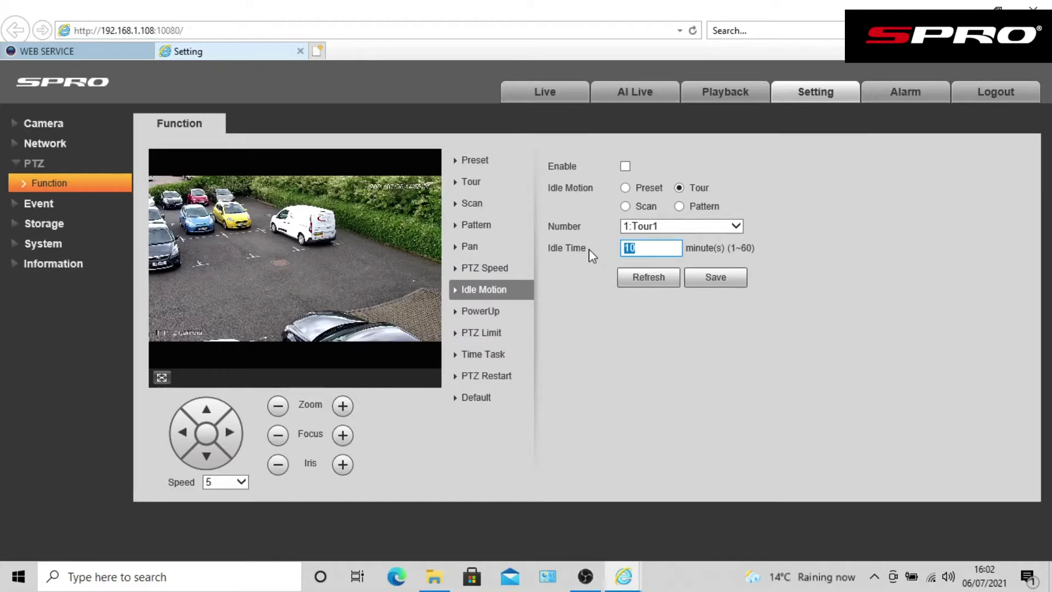
{"action": "type", "text": "1"}
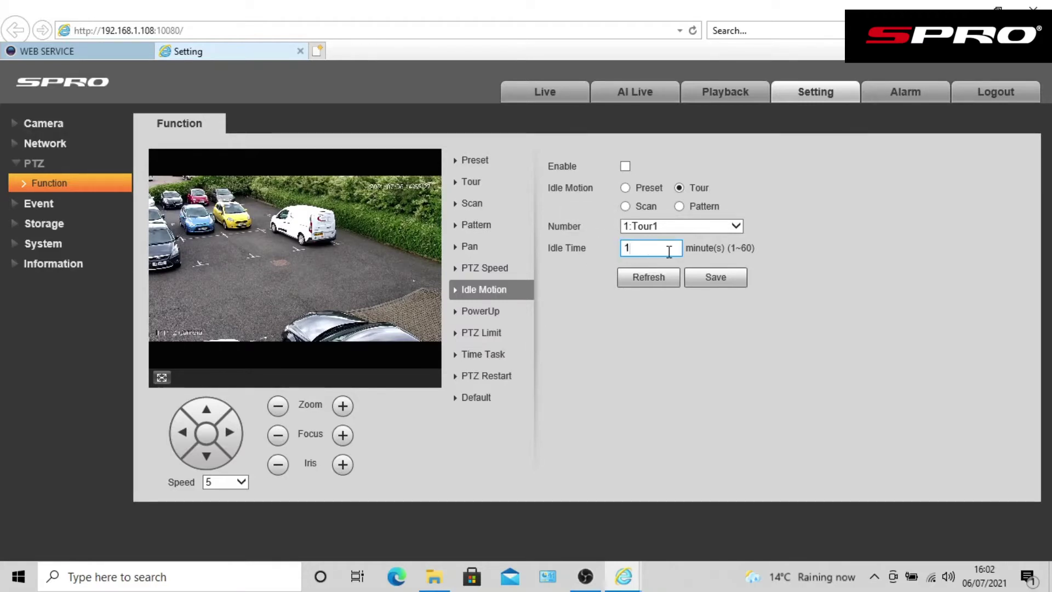
{"action": "left_click", "coordinate": [720, 288]}
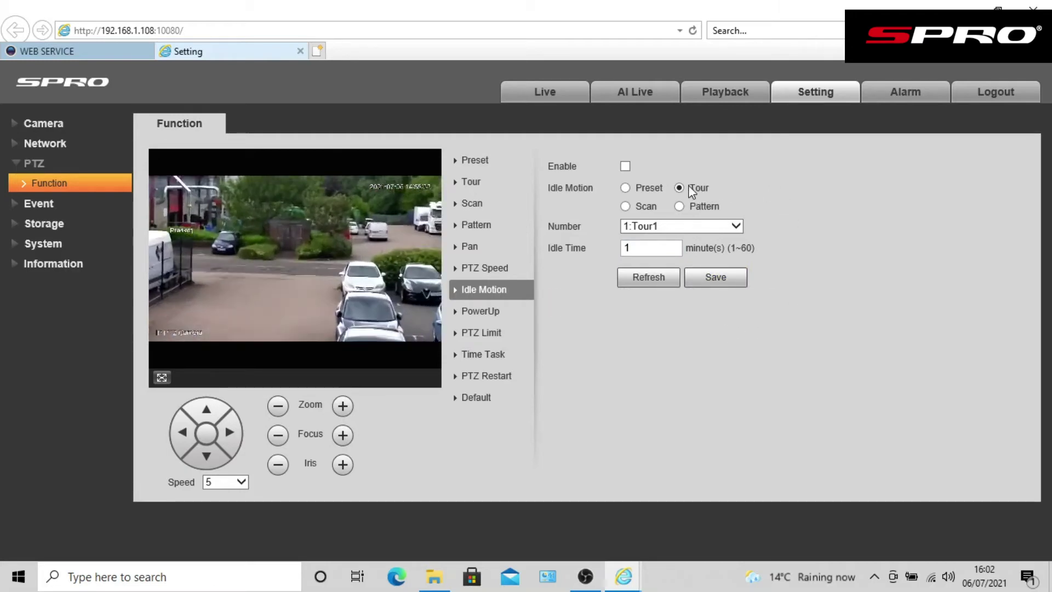
{"action": "left_click", "coordinate": [628, 167]}
{"action": "left_click", "coordinate": [737, 227]}
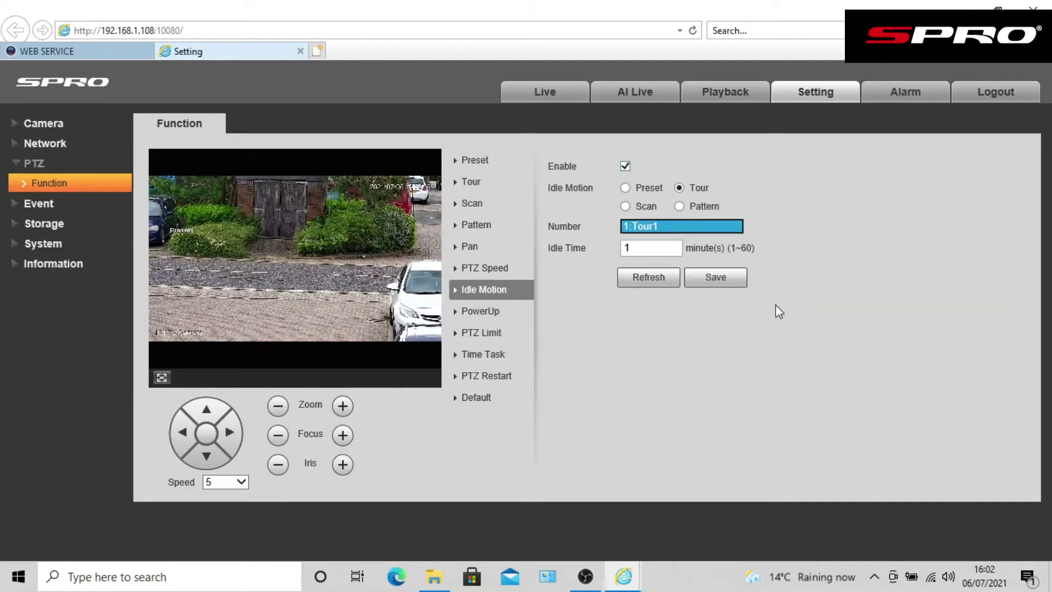
{"action": "left_click", "coordinate": [731, 282]}
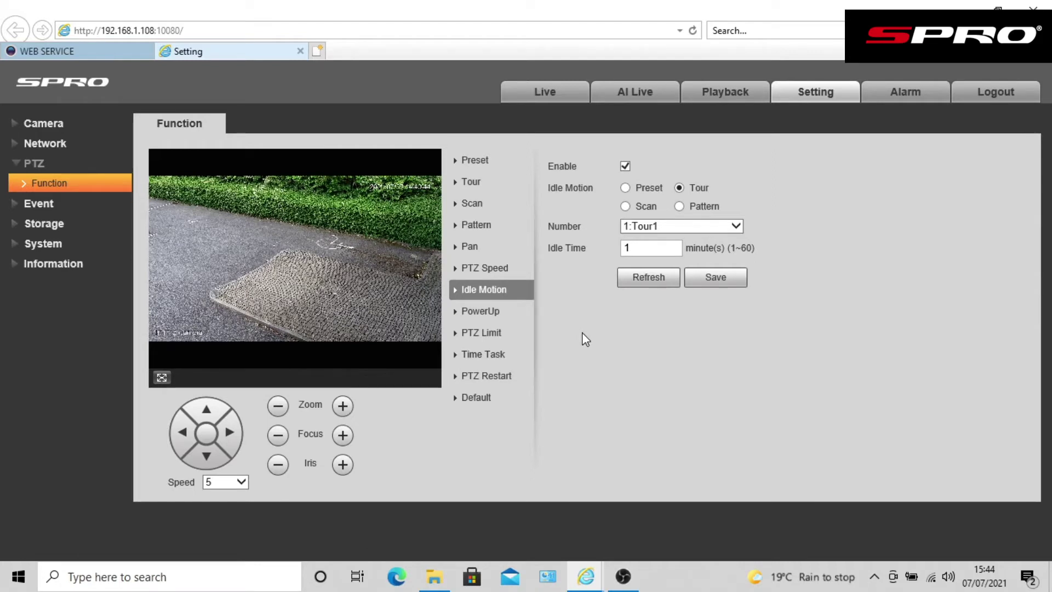
Step: Expand Event in the sidebar to list Video Detection, Smart Plan and Face Detection
{"action": "left_click", "coordinate": [103, 204]}
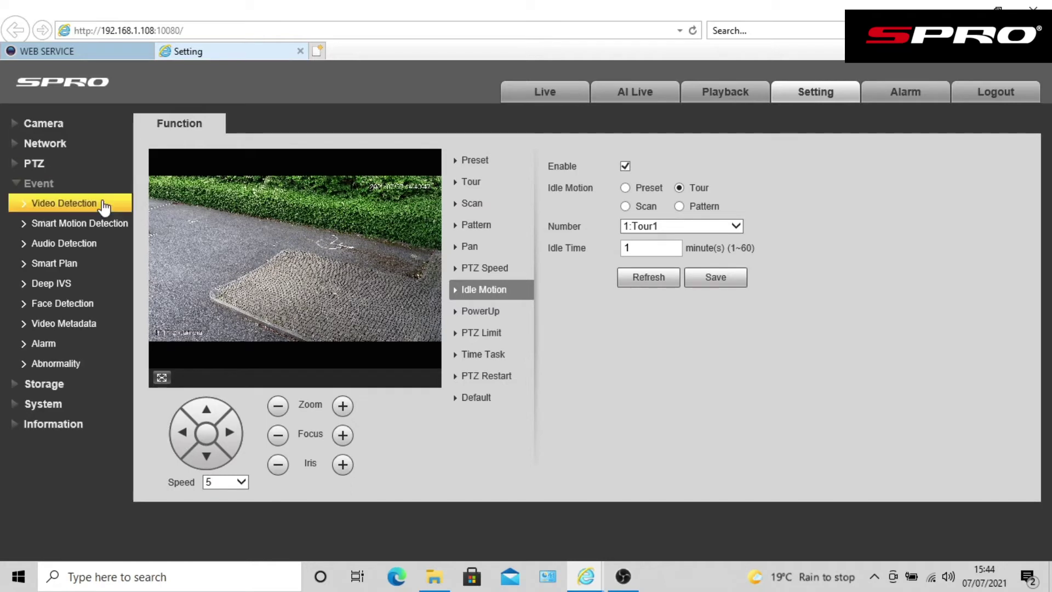
Step: In Smart Plan, add plans for Preset1, Preset2 and Preset3
{"action": "left_click", "coordinate": [118, 266]}
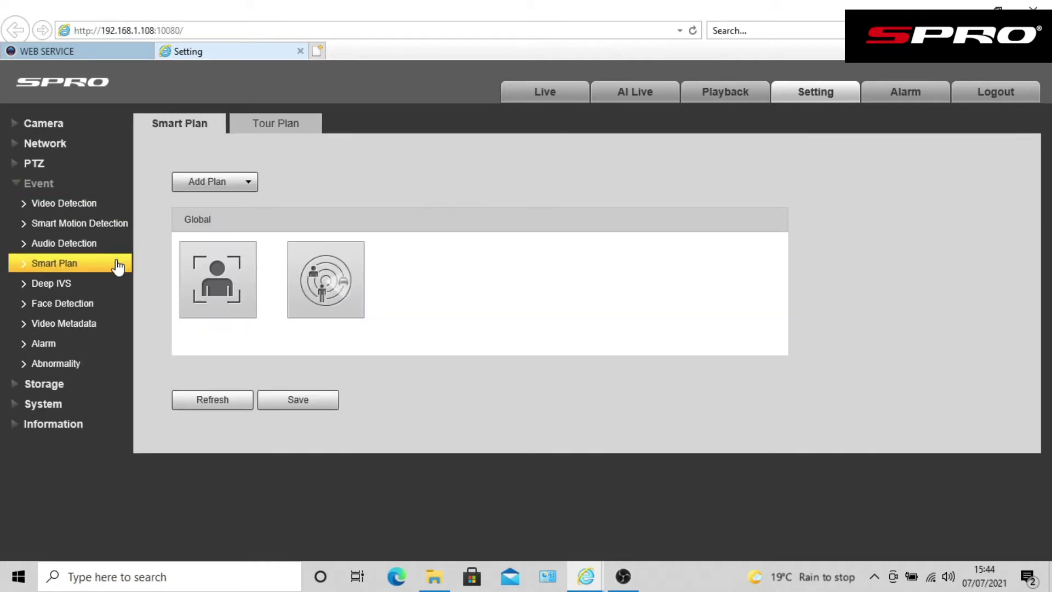
{"action": "left_click", "coordinate": [246, 183]}
{"action": "left_click", "coordinate": [227, 225]}
{"action": "left_click", "coordinate": [224, 183]}
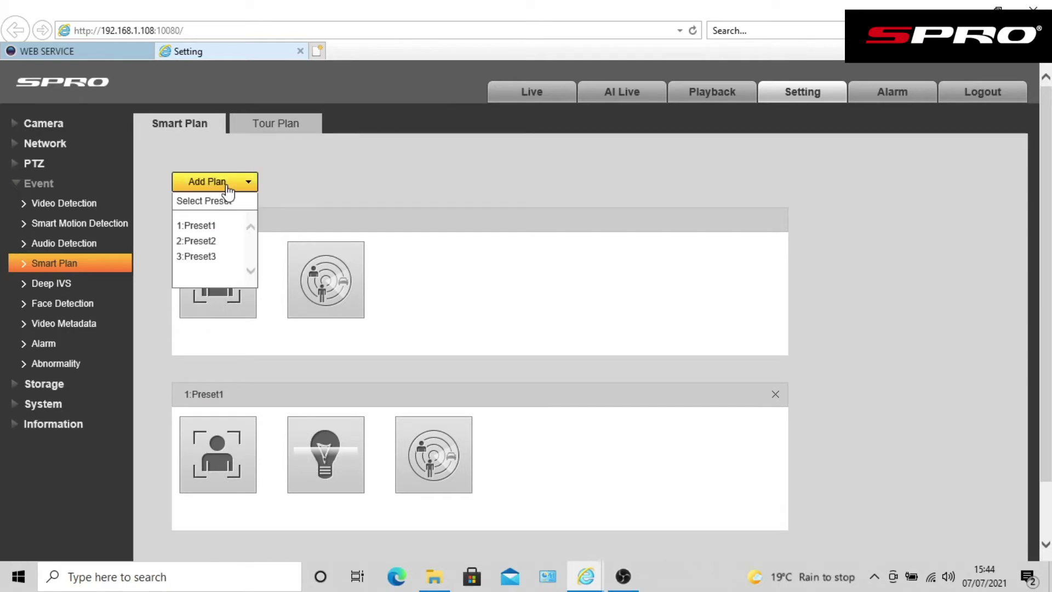
{"action": "left_click", "coordinate": [221, 241]}
{"action": "left_click", "coordinate": [216, 182]}
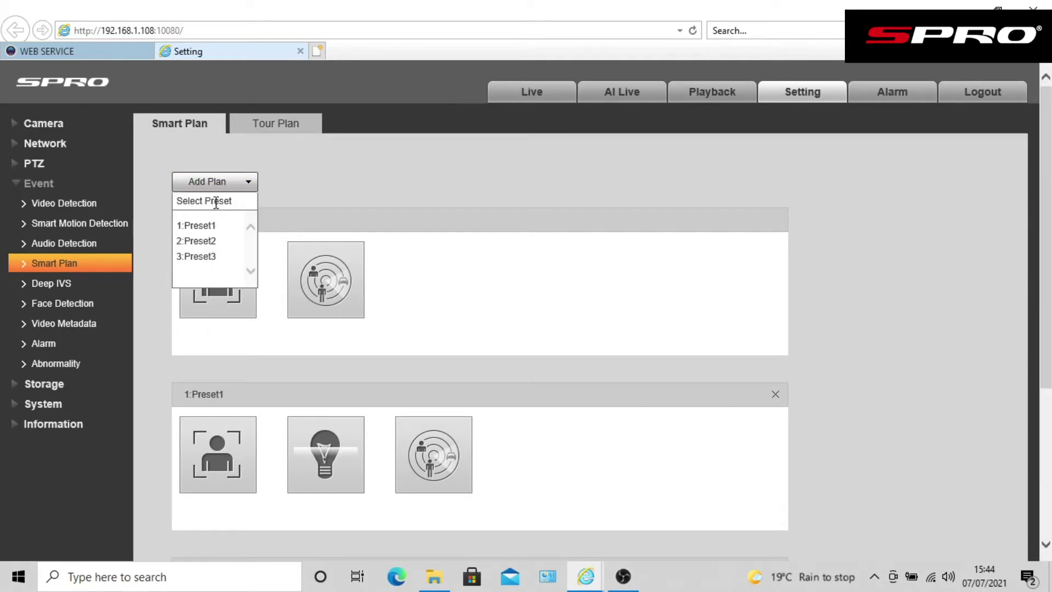
{"action": "left_click", "coordinate": [218, 255]}
Step: Enable Deep IVS for all three presets, save the smart plan, and open Deep IVS Rule Config
{"action": "scroll", "coordinate": [542, 252], "scroll_direction": "down", "scroll_amount": 3}
{"action": "left_click", "coordinate": [327, 293]}
{"action": "left_click", "coordinate": [349, 449]}
{"action": "scroll", "coordinate": [348, 441], "scroll_direction": "down", "scroll_amount": 4}
{"action": "left_click", "coordinate": [345, 430]}
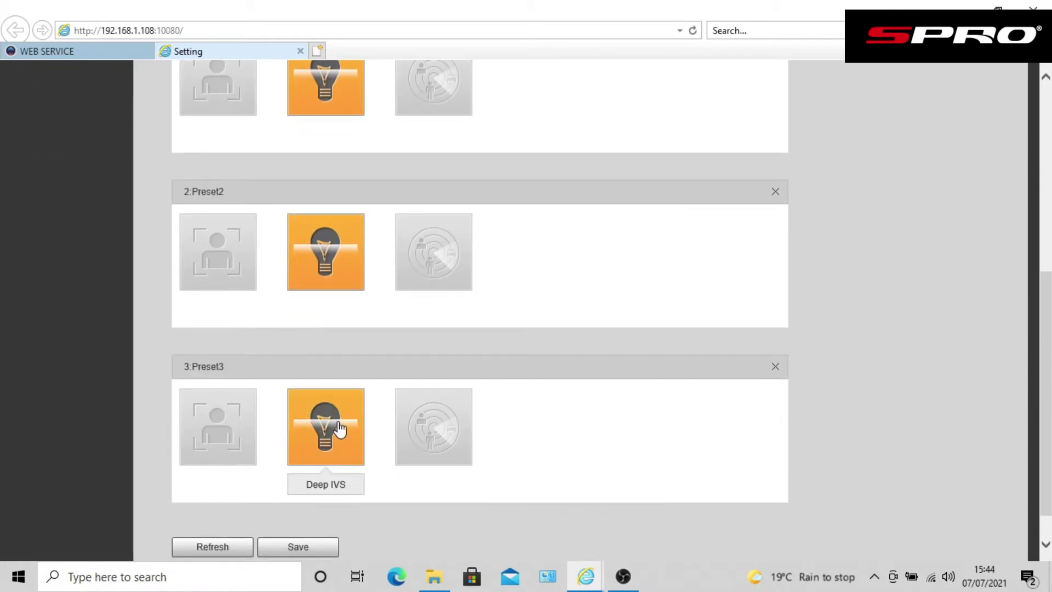
{"action": "scroll", "coordinate": [332, 455], "scroll_direction": "down", "scroll_amount": 1}
{"action": "left_click", "coordinate": [325, 506]}
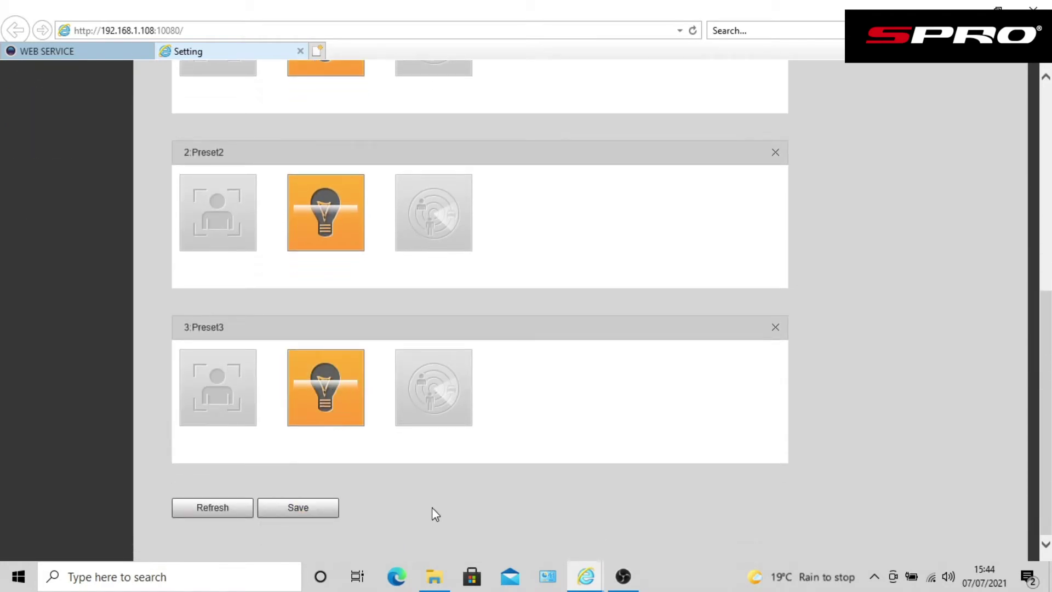
{"action": "scroll", "coordinate": [554, 399], "scroll_direction": "up", "scroll_amount": 10}
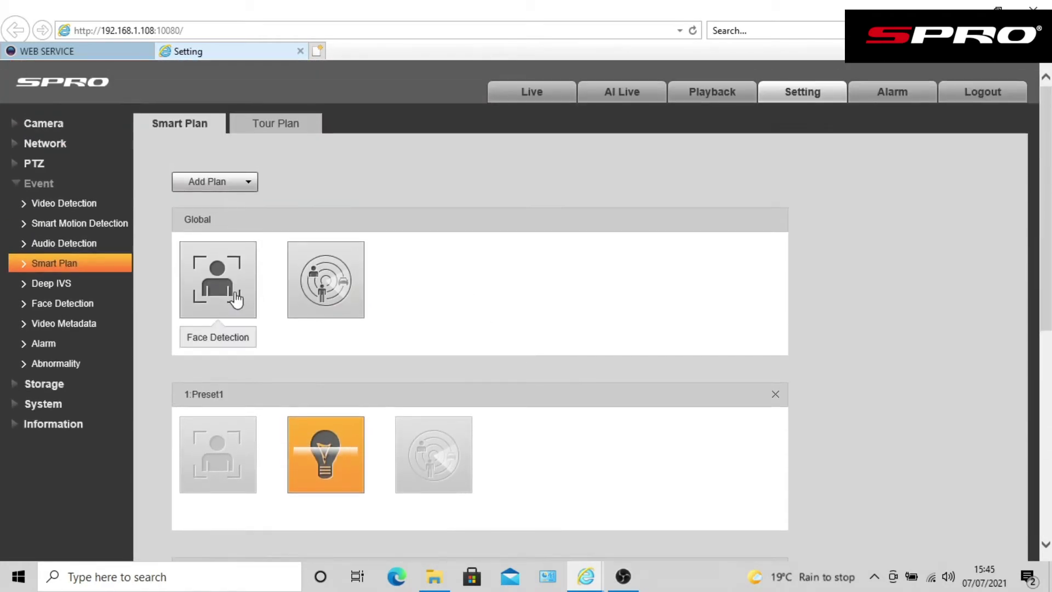
{"action": "left_click", "coordinate": [116, 290]}
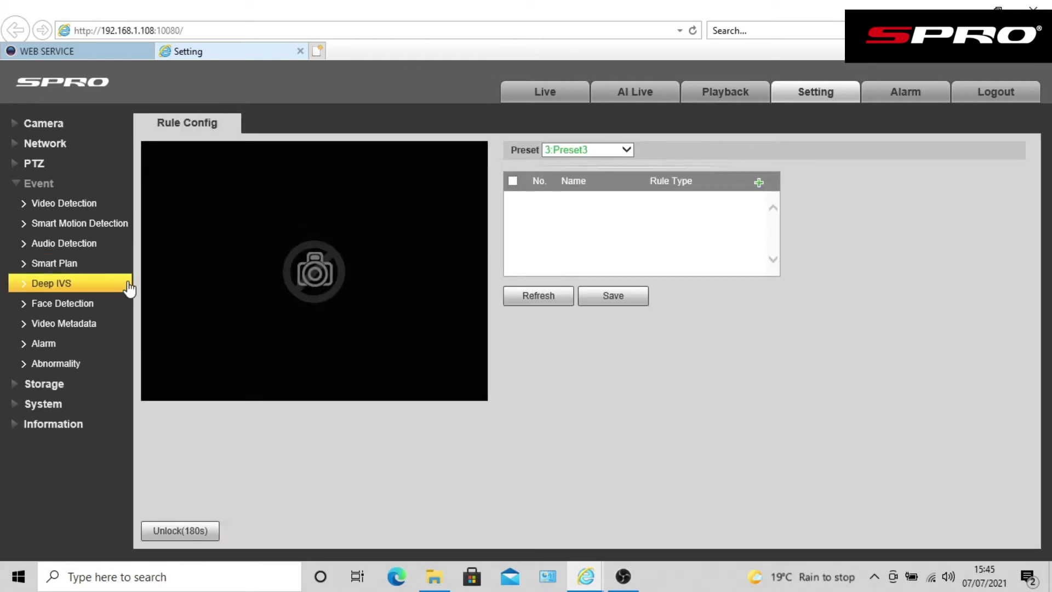
Step: For Preset1, add a Tripwire rule and draw its line across the driveway
{"action": "left_click", "coordinate": [628, 154]}
{"action": "left_click", "coordinate": [614, 129]}
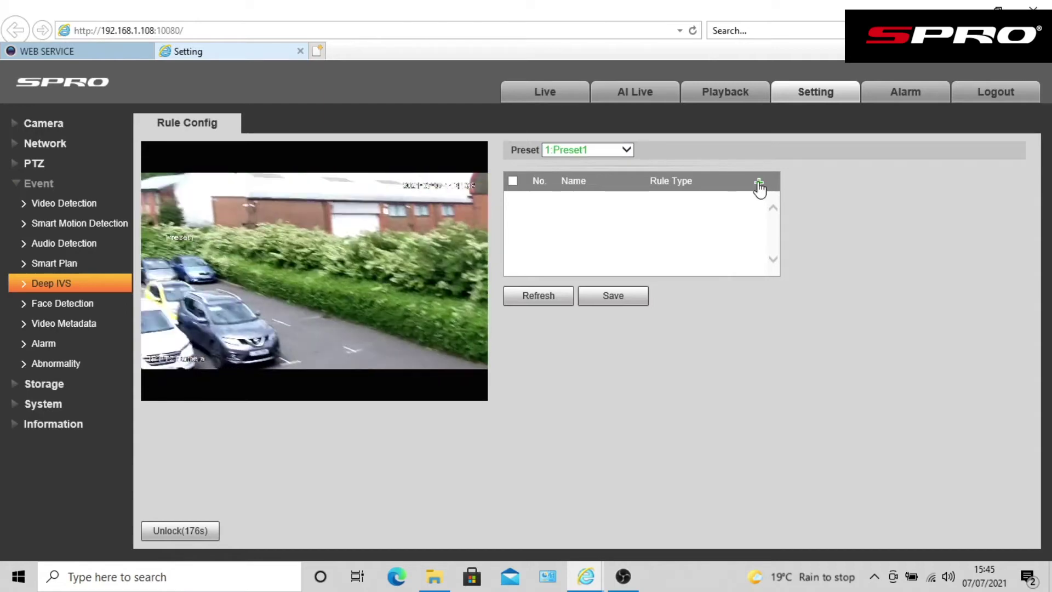
{"action": "left_click", "coordinate": [758, 182]}
{"action": "left_click", "coordinate": [716, 201]}
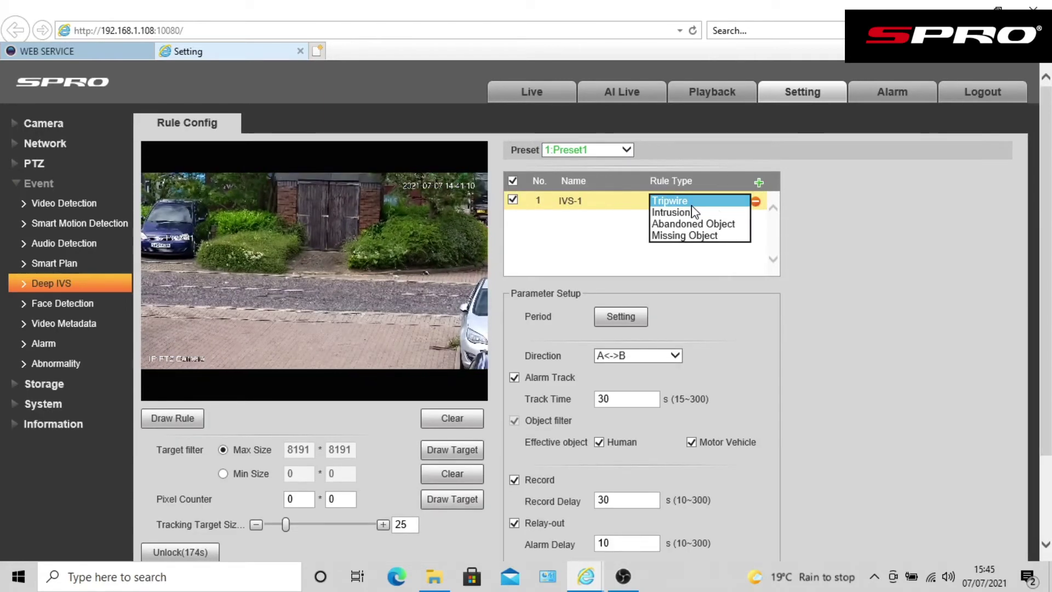
{"action": "left_click", "coordinate": [699, 201]}
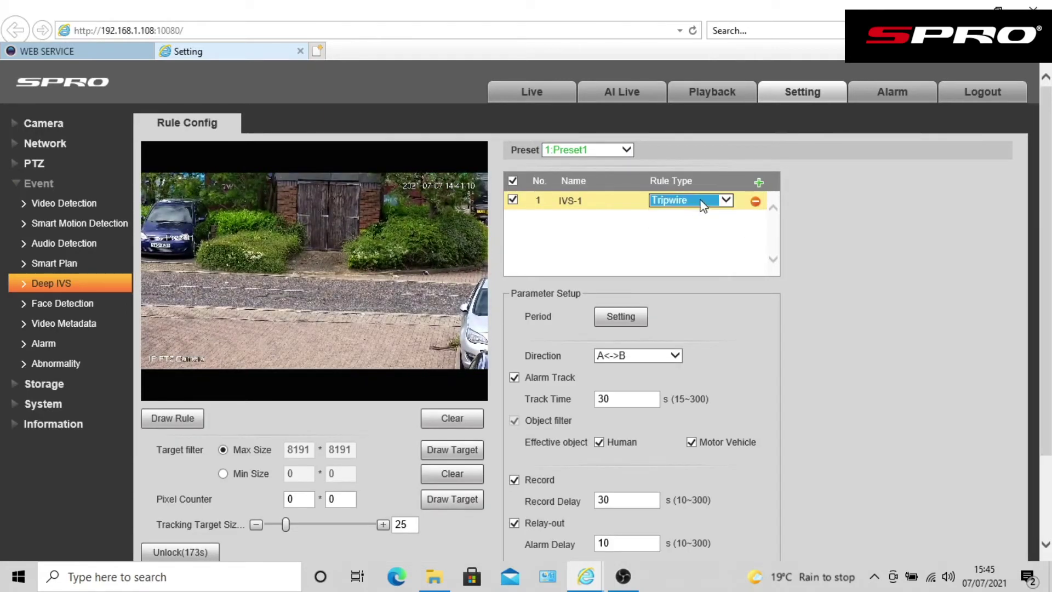
{"action": "left_click", "coordinate": [678, 247]}
{"action": "left_click", "coordinate": [186, 421]}
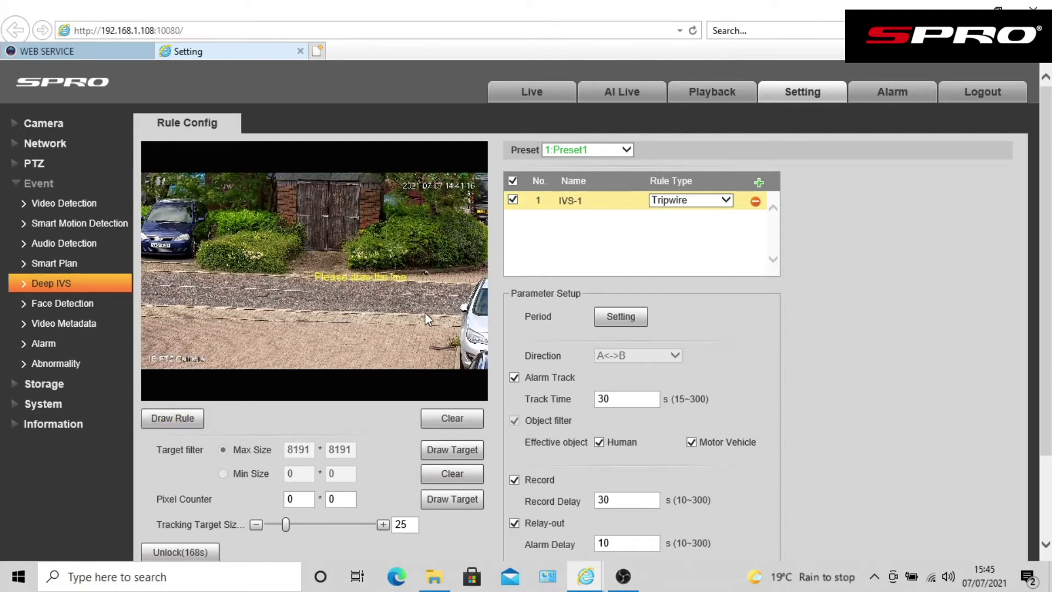
{"action": "left_click", "coordinate": [463, 319]}
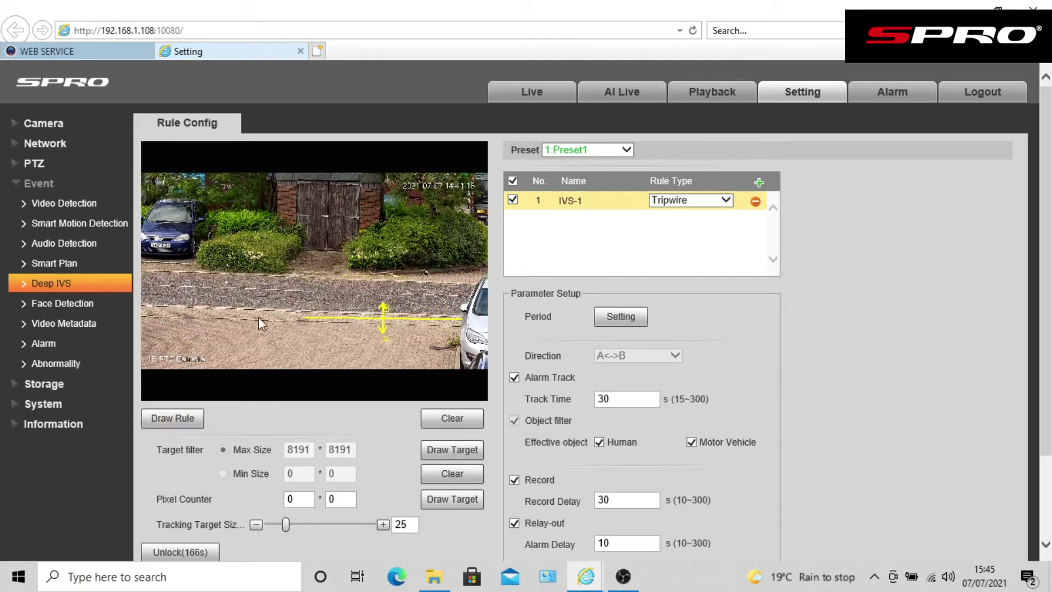
{"action": "right_click", "coordinate": [144, 318]}
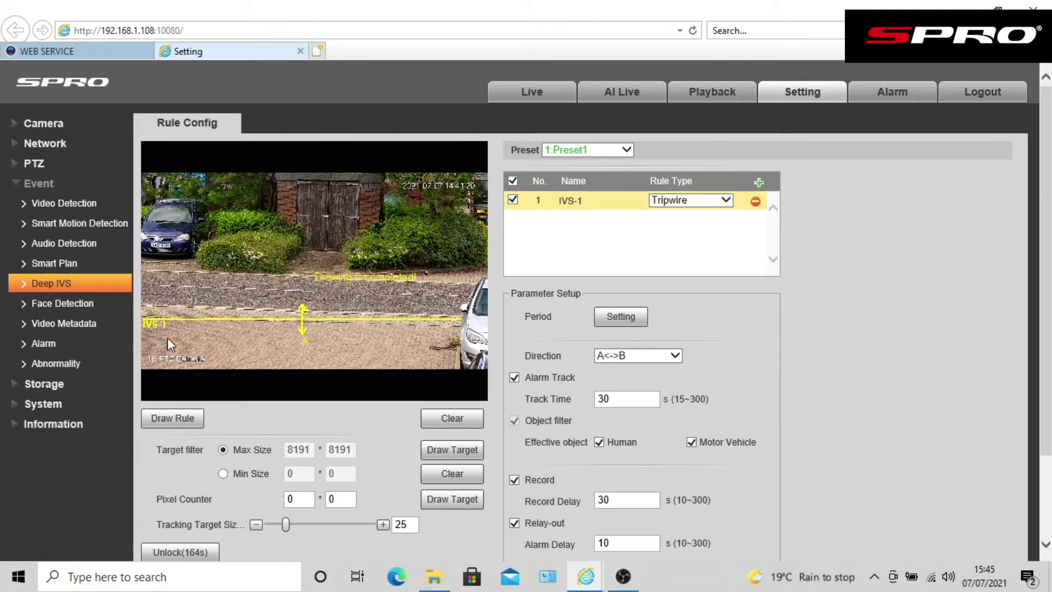
Step: Set the tripwire direction to A<->B, untick Motor Vehicle, and save the rule
{"action": "left_click", "coordinate": [676, 356]}
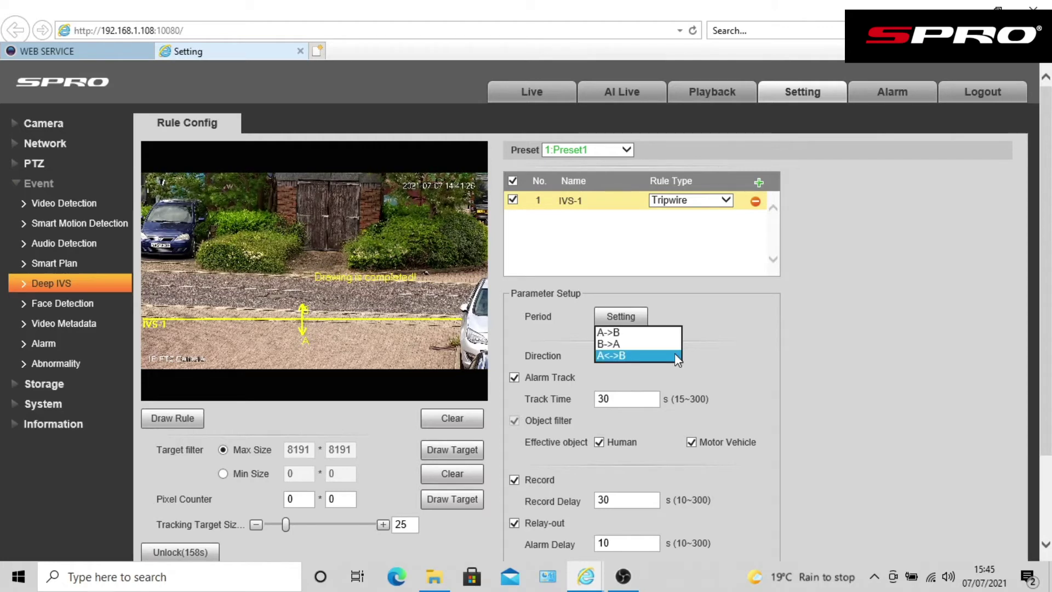
{"action": "left_click", "coordinate": [675, 355]}
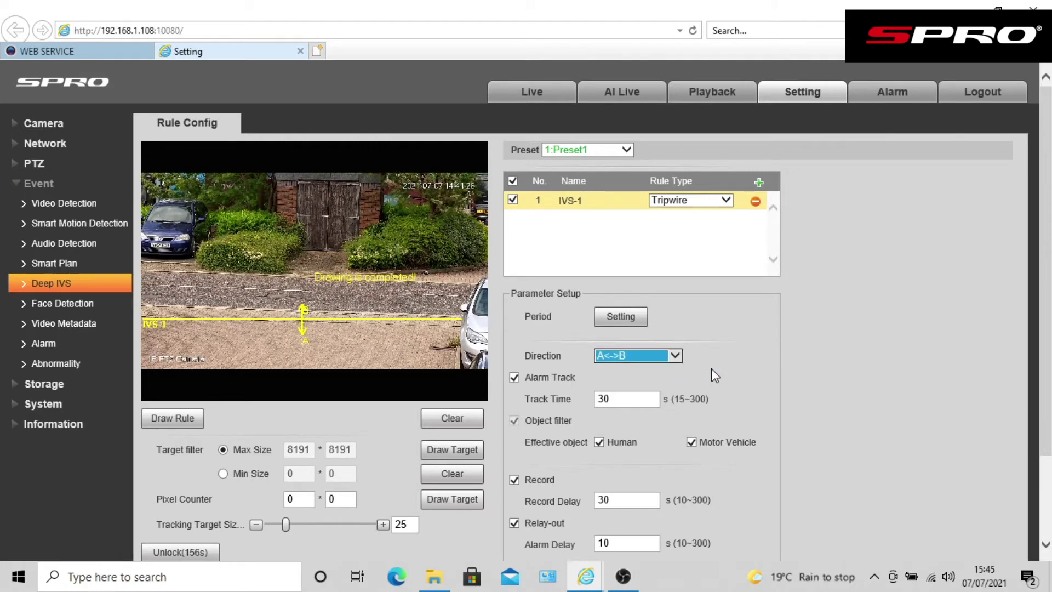
{"action": "scroll", "coordinate": [715, 372], "scroll_direction": "down", "scroll_amount": 1}
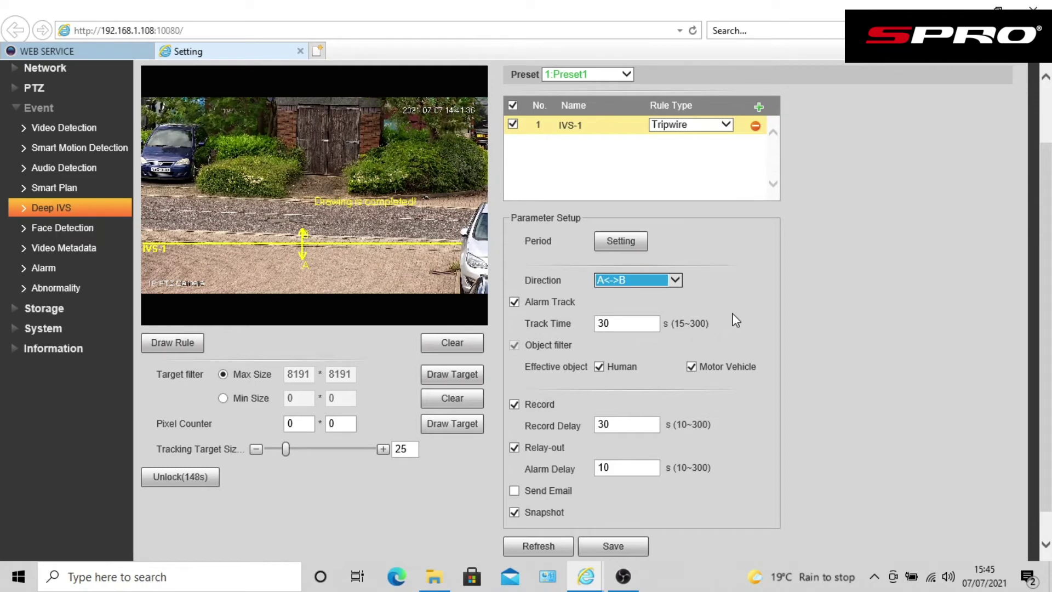
{"action": "scroll", "coordinate": [737, 319], "scroll_direction": "down", "scroll_amount": 1}
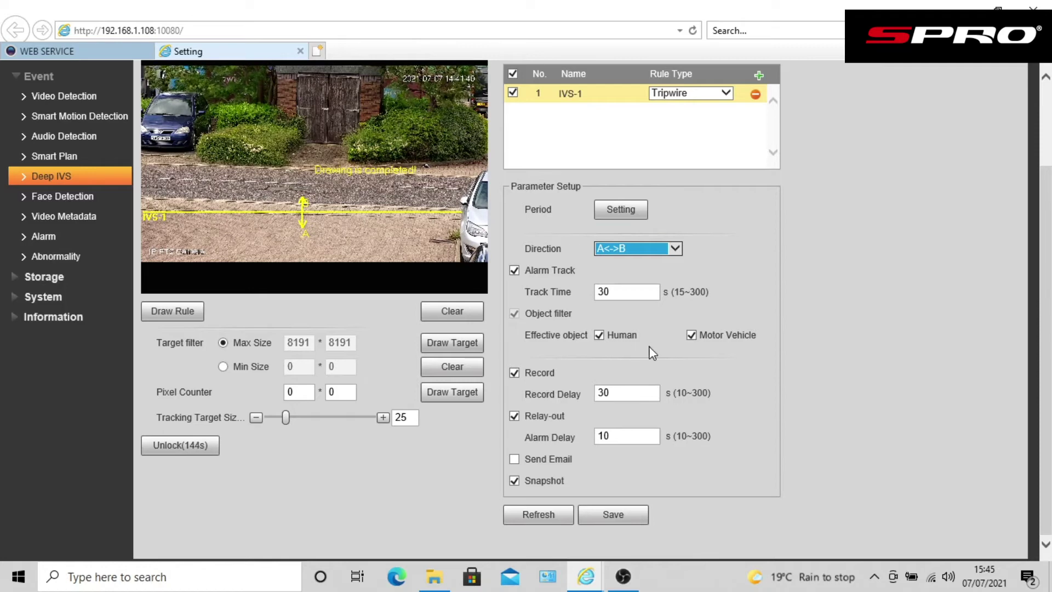
{"action": "left_click", "coordinate": [691, 335]}
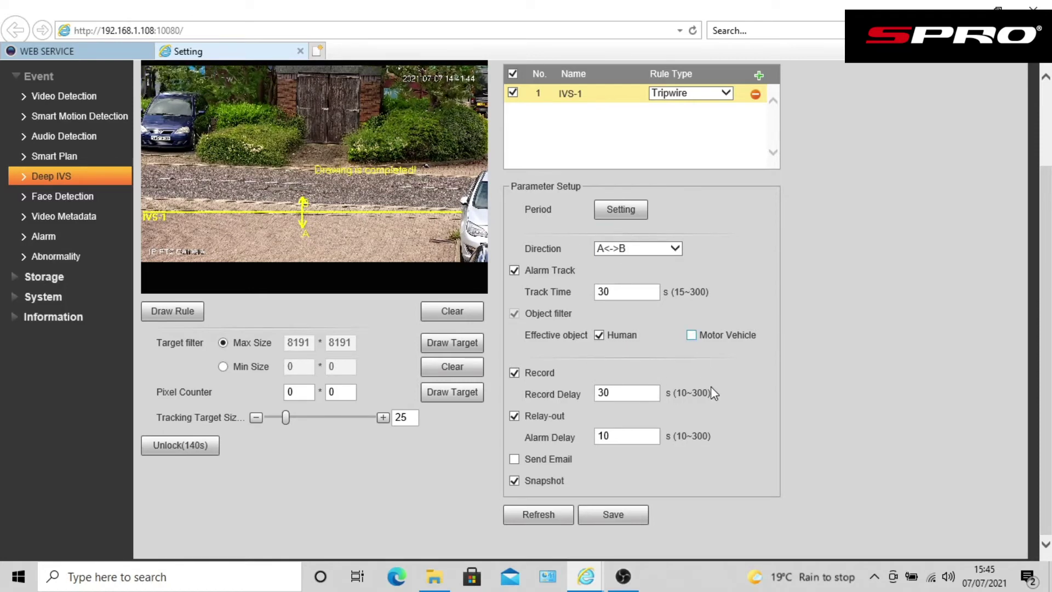
{"action": "left_click", "coordinate": [644, 512]}
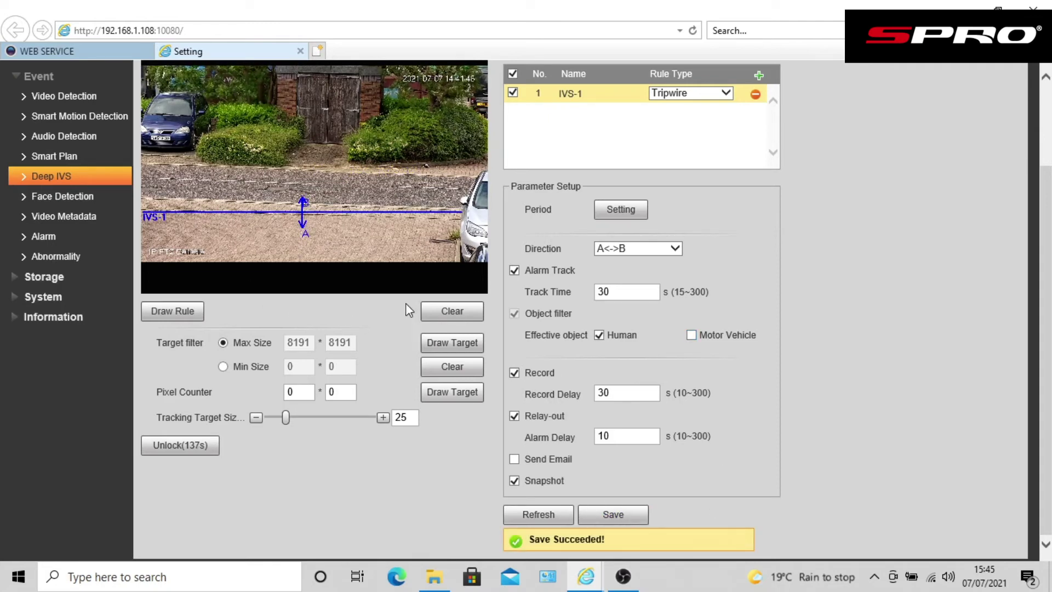
{"action": "scroll", "coordinate": [734, 256], "scroll_direction": "up", "scroll_amount": 2}
Step: Switch to 3:Preset3, add a rule, and draw a diagonal tripwire across the paved area
{"action": "left_click", "coordinate": [591, 150]}
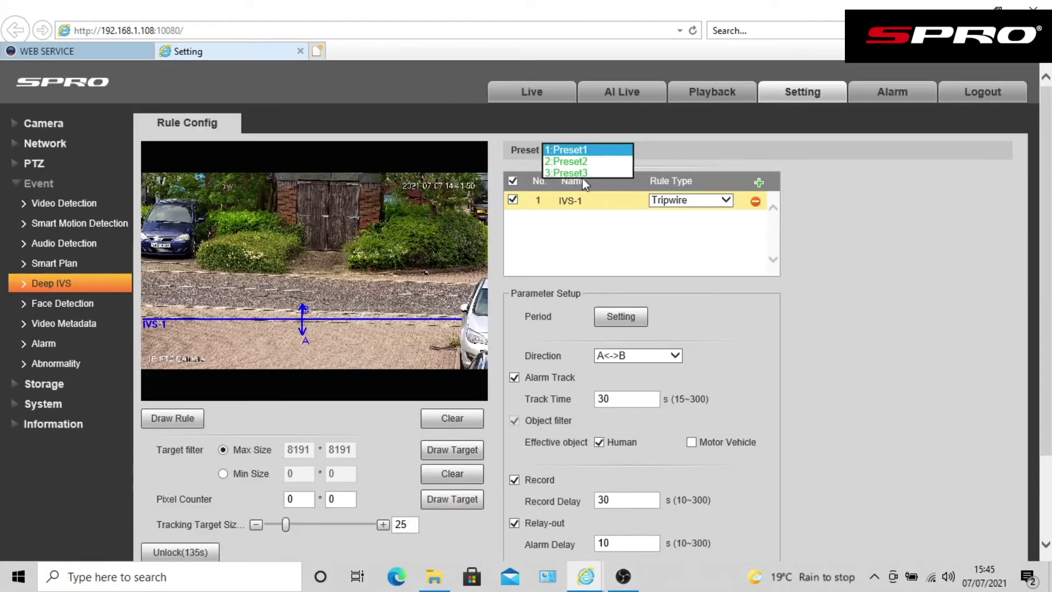
{"action": "left_click", "coordinate": [583, 173]}
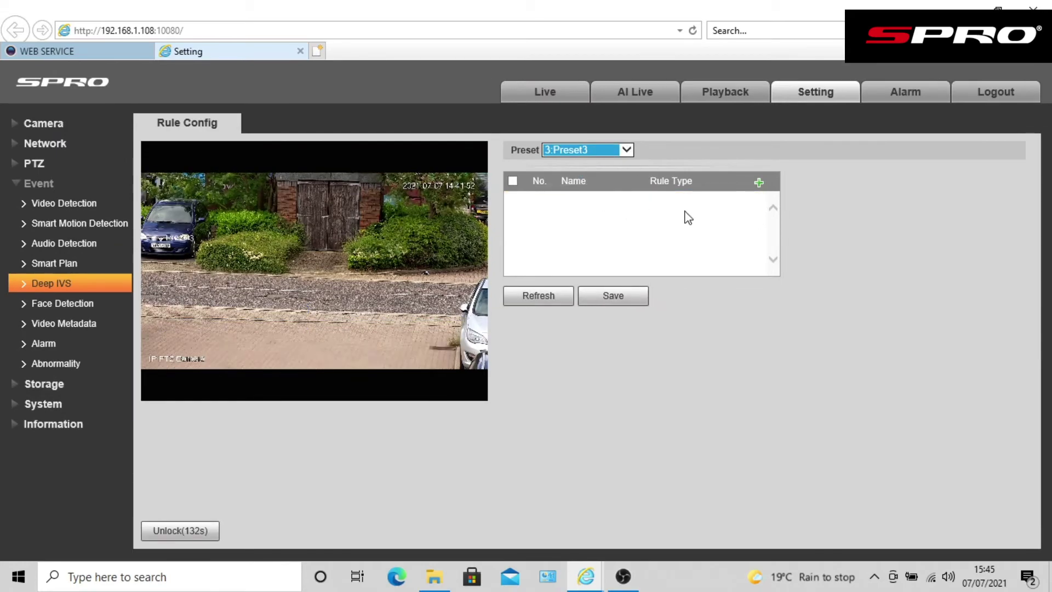
{"action": "left_click", "coordinate": [759, 184]}
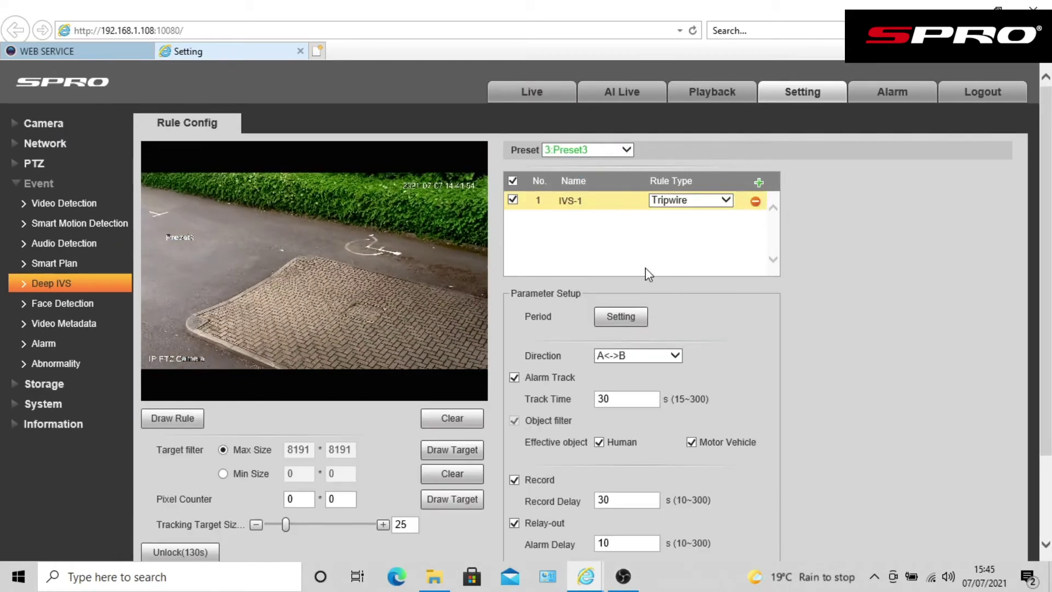
{"action": "left_click", "coordinate": [152, 419]}
{"action": "left_click", "coordinate": [162, 340]}
{"action": "left_click", "coordinate": [208, 300]}
{"action": "left_click", "coordinate": [332, 235]}
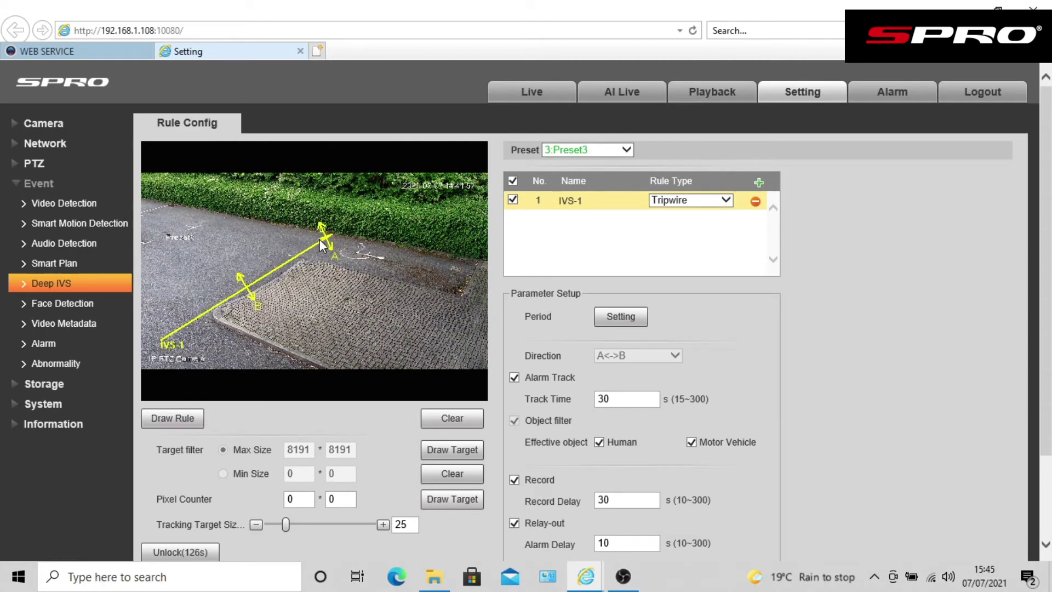
Step: Save the Preset3 tripwire rule and view it in the live feed
{"action": "scroll", "coordinate": [789, 395], "scroll_direction": "down", "scroll_amount": 2}
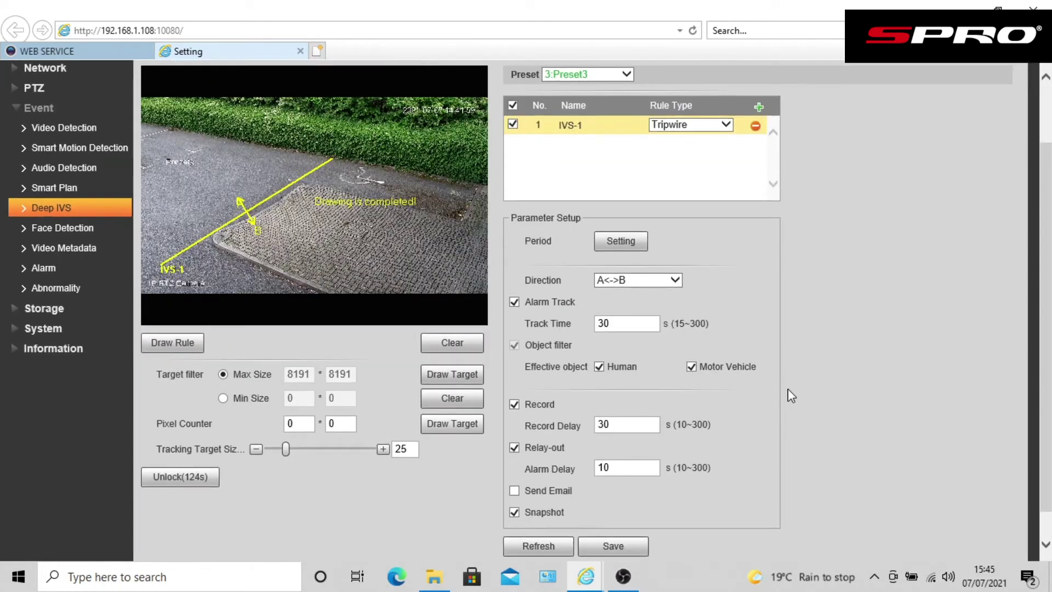
{"action": "left_click", "coordinate": [636, 547]}
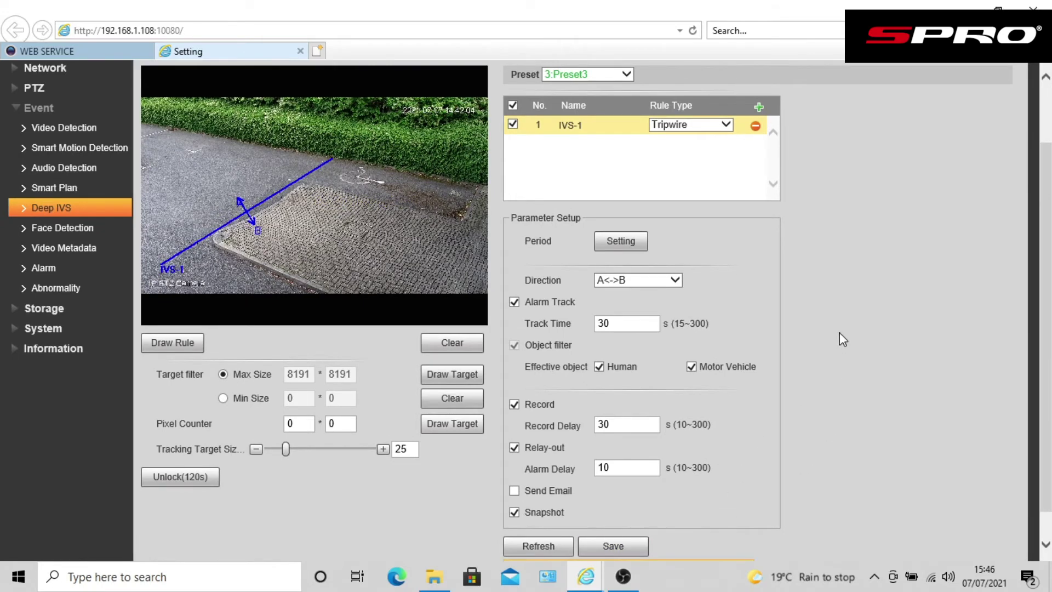
{"action": "scroll", "coordinate": [839, 326], "scroll_direction": "up", "scroll_amount": 1}
{"action": "scroll", "coordinate": [839, 327], "scroll_direction": "up", "scroll_amount": 1}
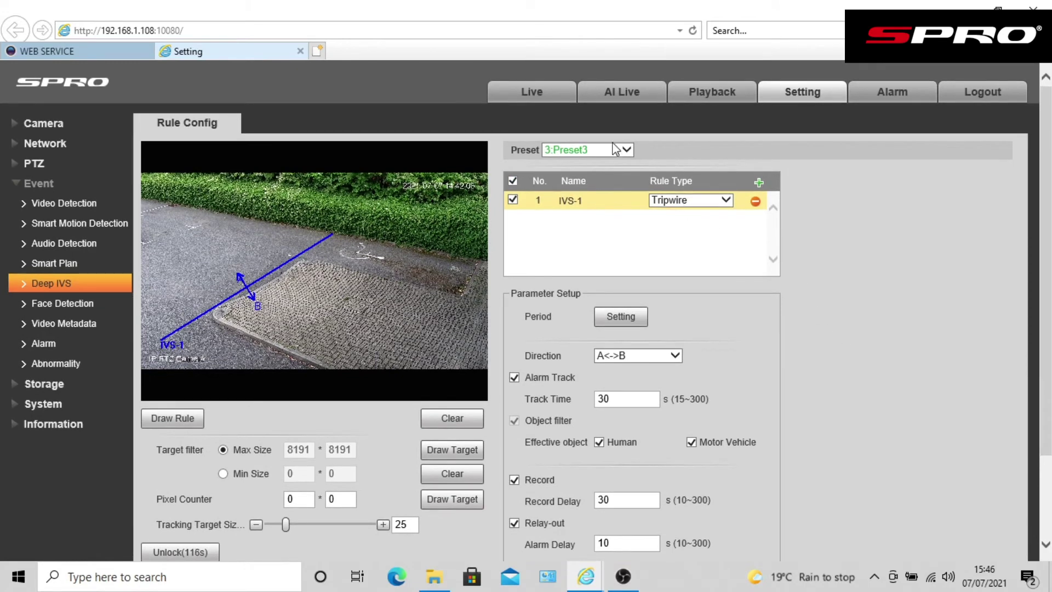
{"action": "left_click", "coordinate": [545, 97]}
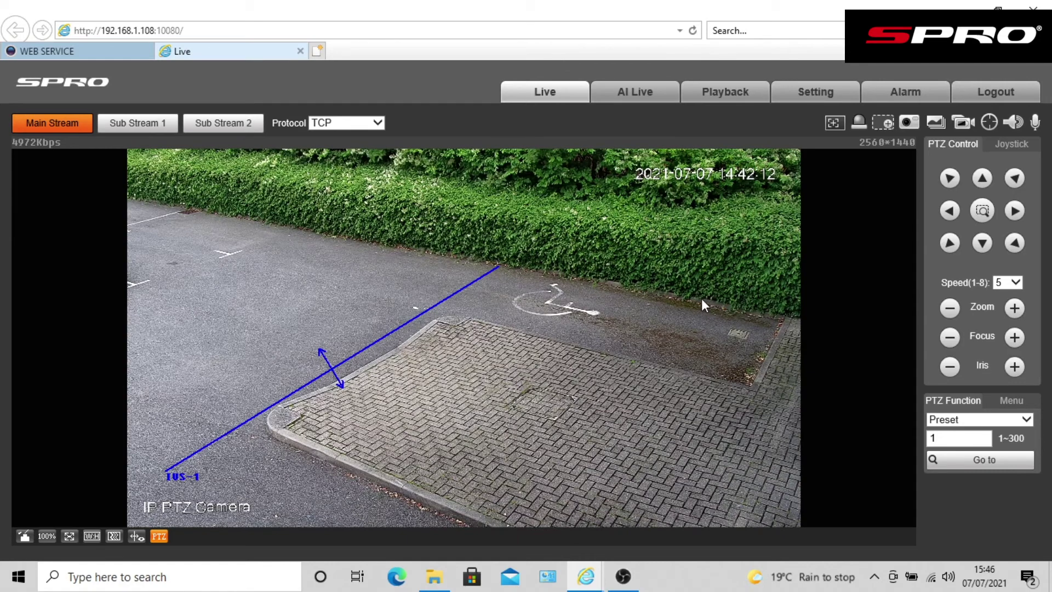
Step: Pan the PTZ camera left in the live view, away from Preset3 toward the yard
{"action": "left_click", "coordinate": [949, 212]}
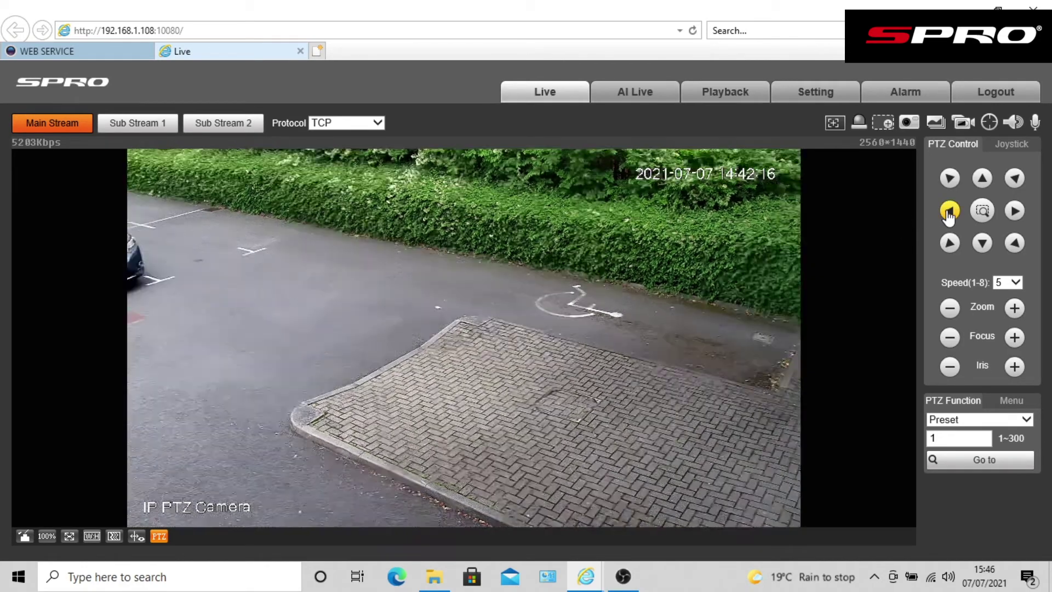